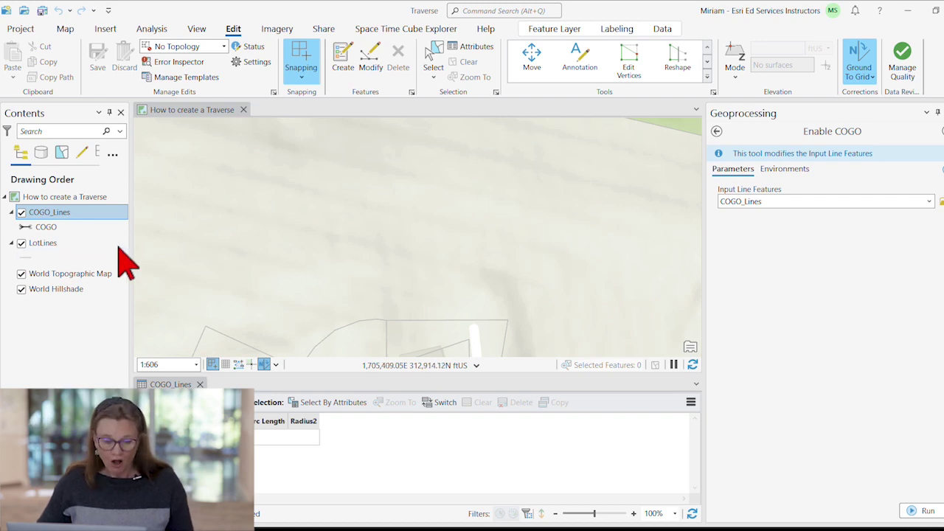
{"action": "double_click", "coordinate": [103, 211]}
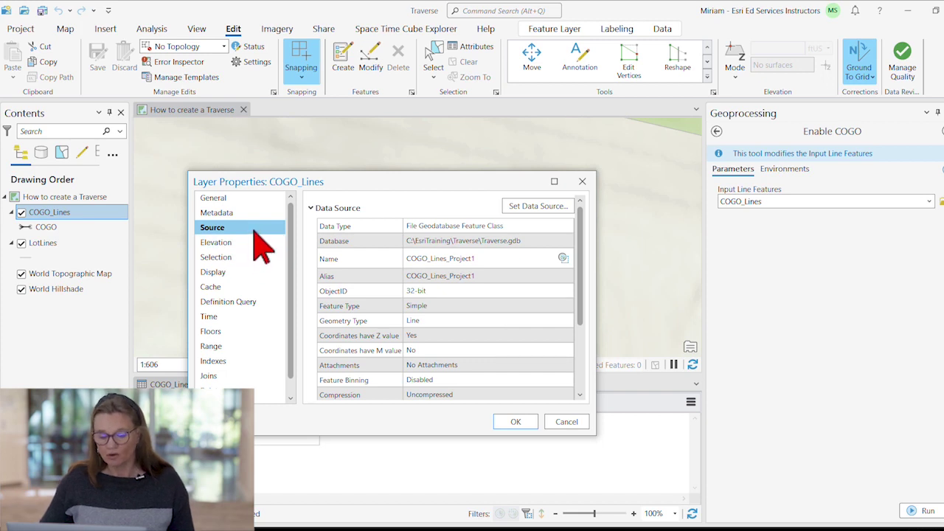
{"action": "left_click", "coordinate": [310, 208]}
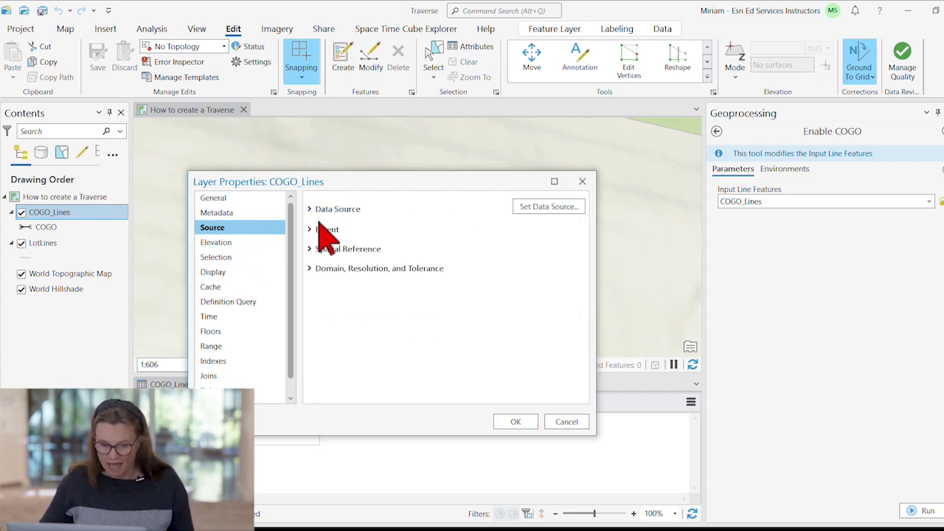
{"action": "left_click", "coordinate": [311, 247]}
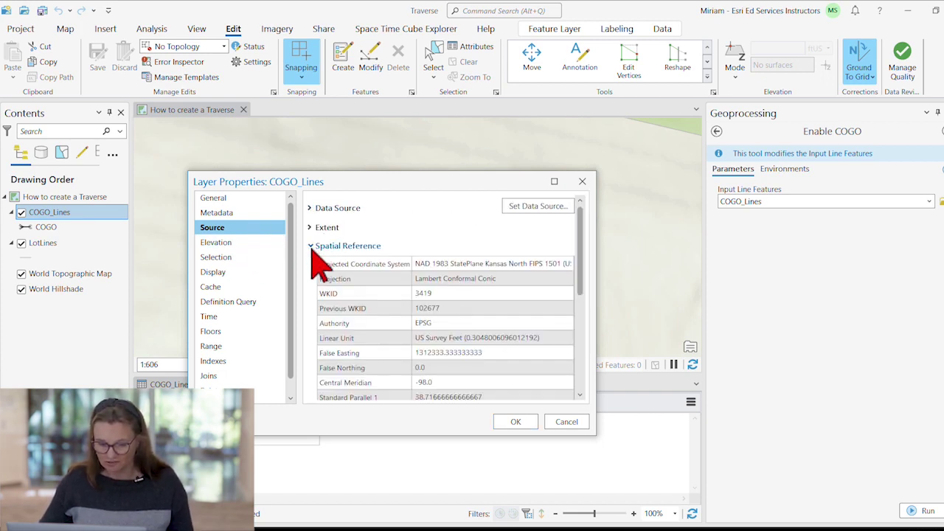
{"action": "left_click", "coordinate": [491, 264]}
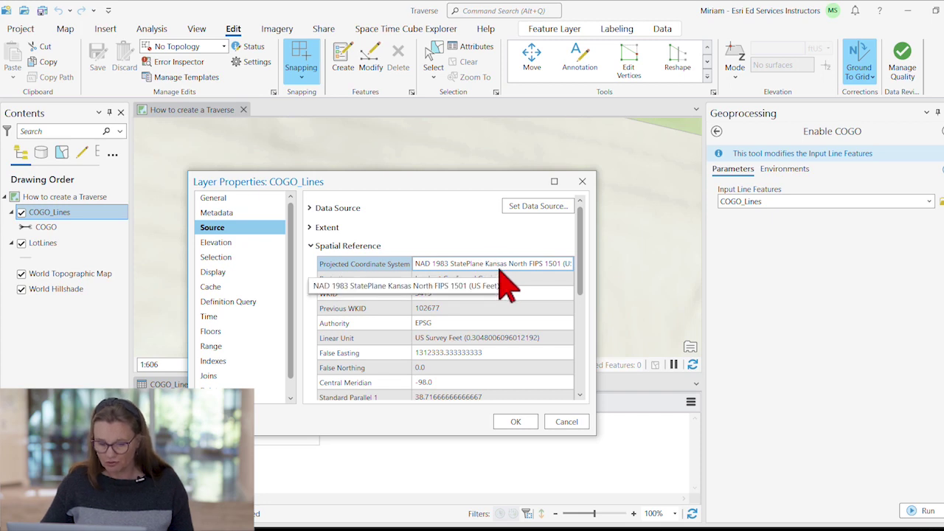
{"action": "left_click", "coordinate": [572, 428]}
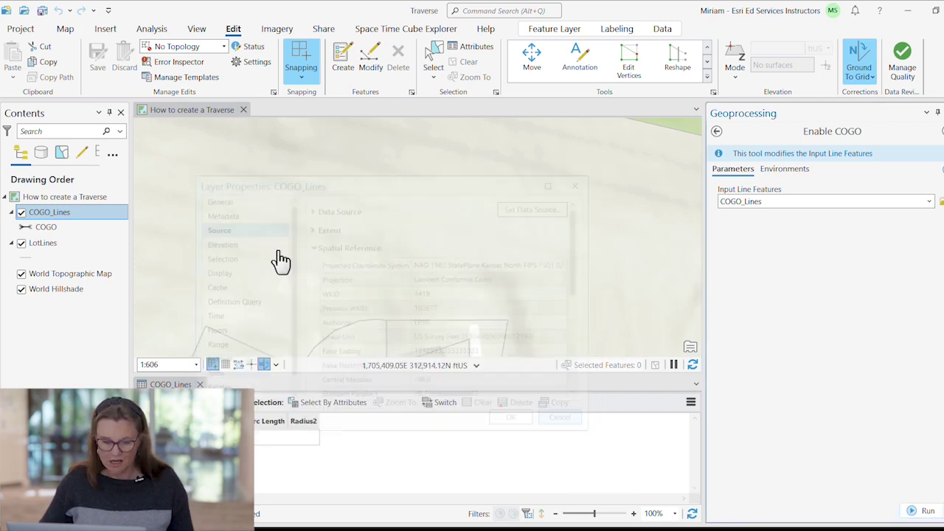
{"action": "double_click", "coordinate": [56, 197]}
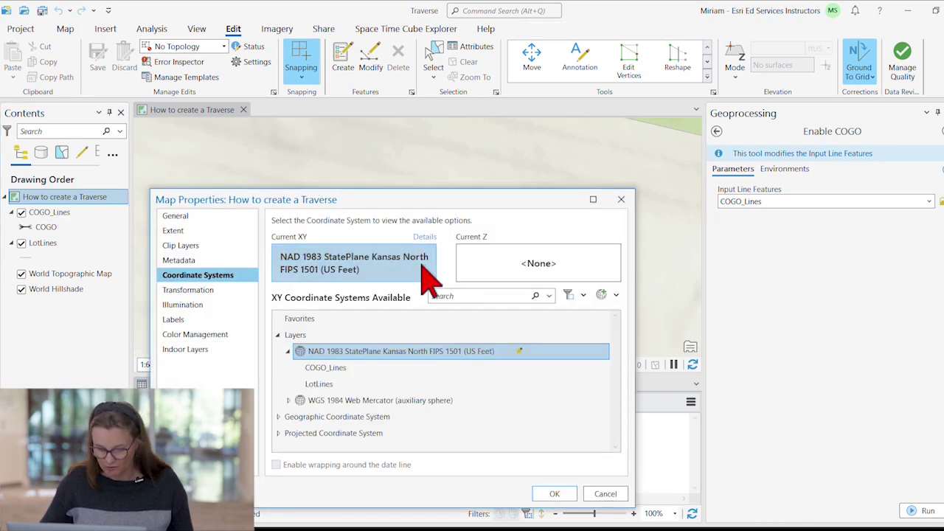
{"action": "left_click", "coordinate": [552, 494]}
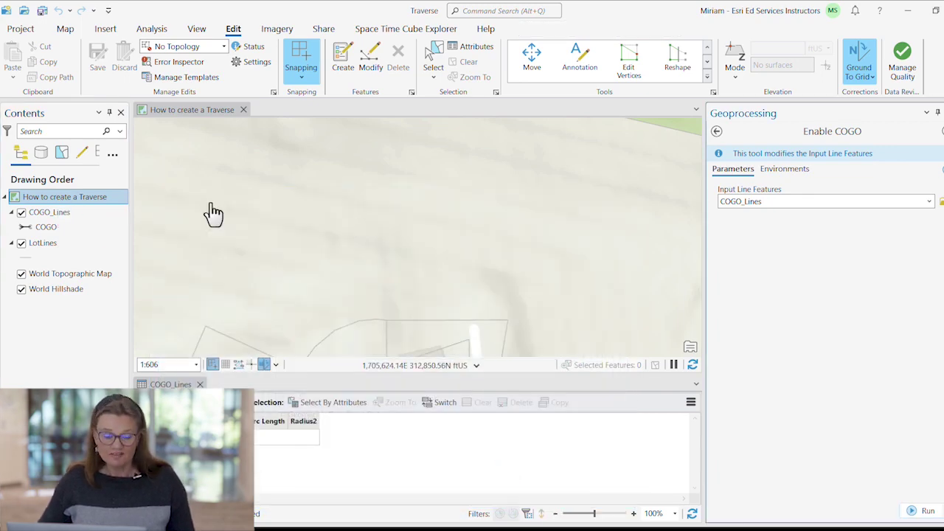
{"action": "left_click", "coordinate": [20, 29]}
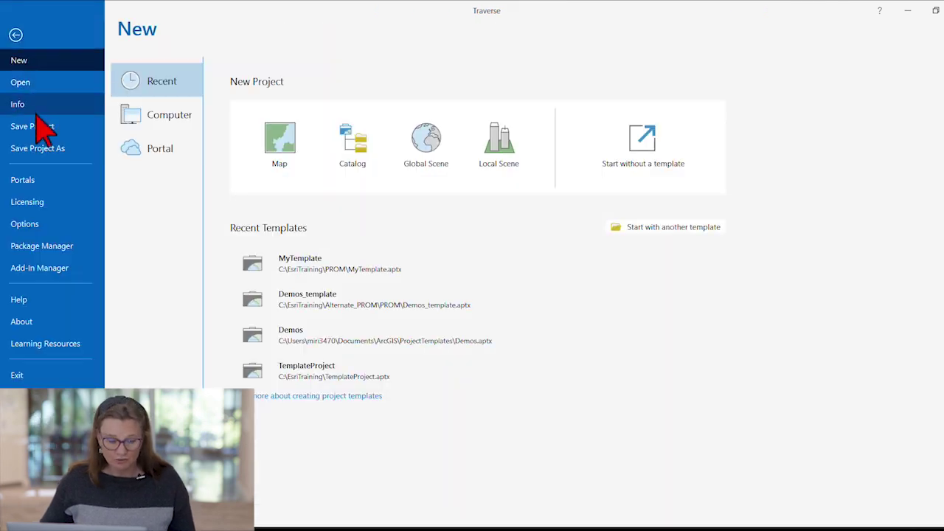
{"action": "left_click", "coordinate": [44, 224]}
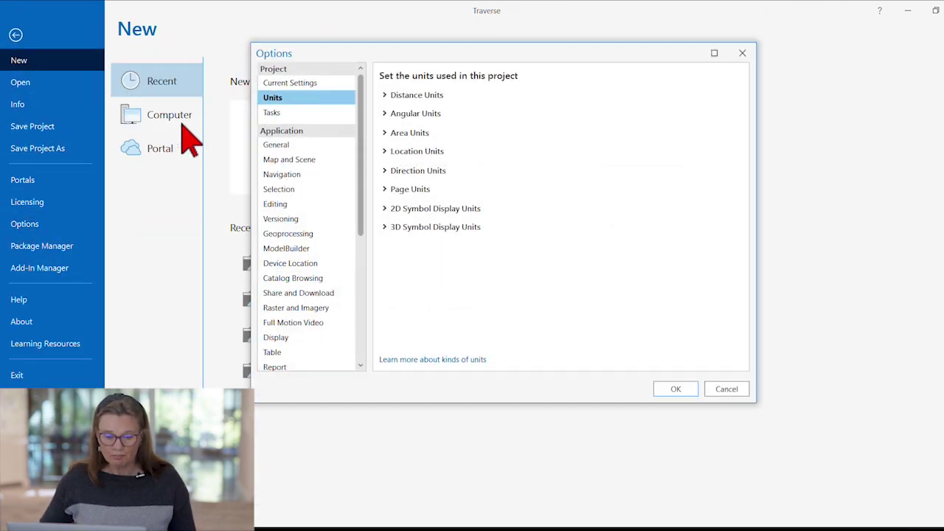
{"action": "left_click", "coordinate": [385, 95]}
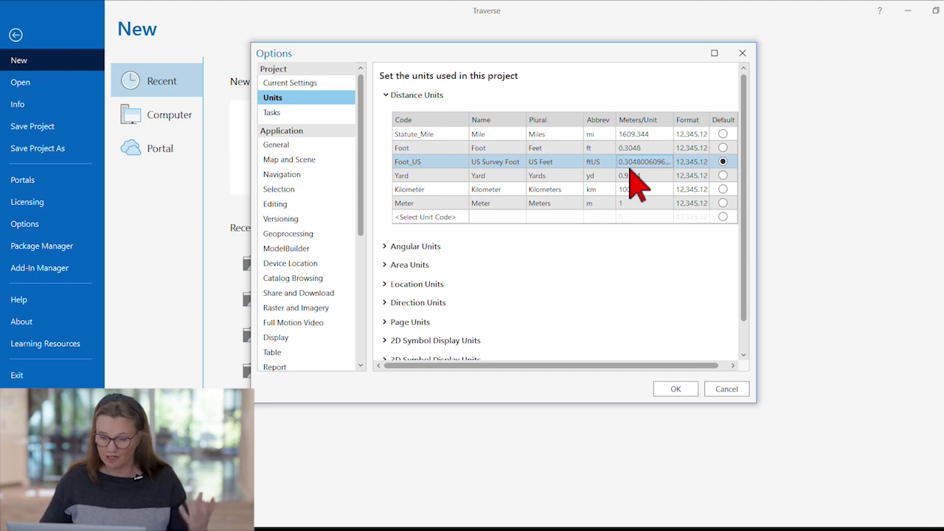
{"action": "left_click", "coordinate": [393, 266]}
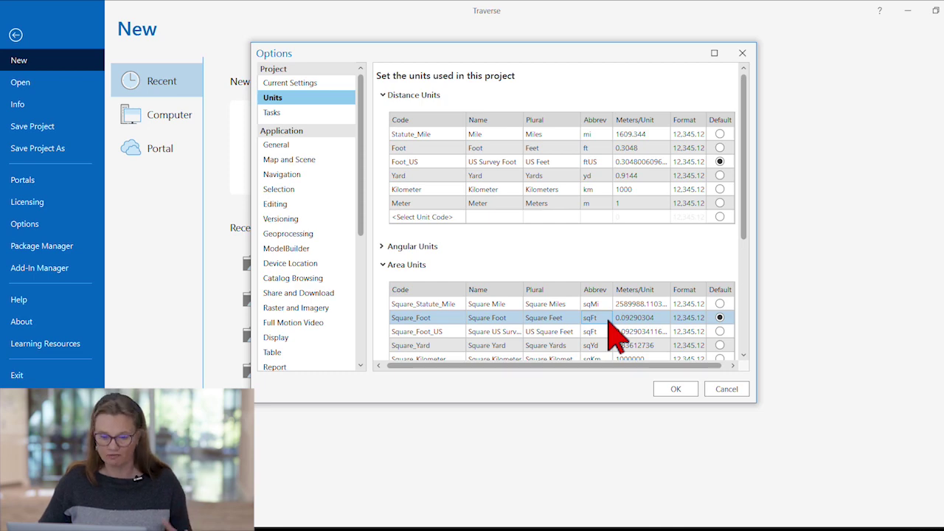
{"action": "left_click", "coordinate": [729, 388]}
{"action": "left_click", "coordinate": [16, 35]}
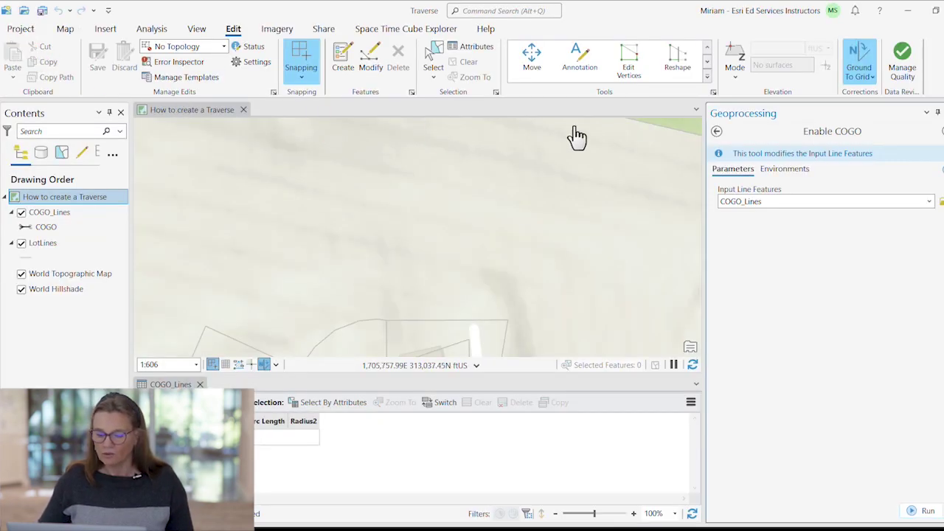
Start the COGO Traverse tool from the Edit tools gallery for the COGO_Lines layer
{"action": "left_click", "coordinate": [707, 77]}
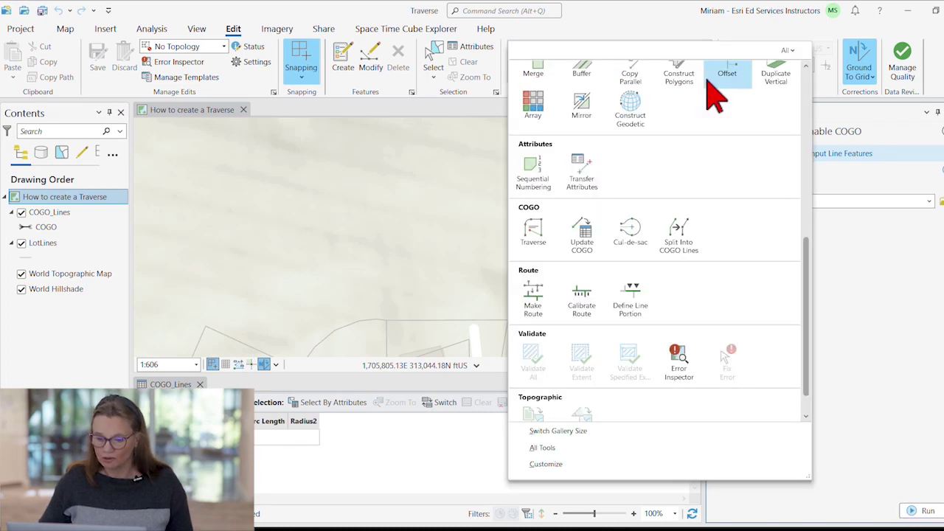
{"action": "left_click", "coordinate": [533, 235]}
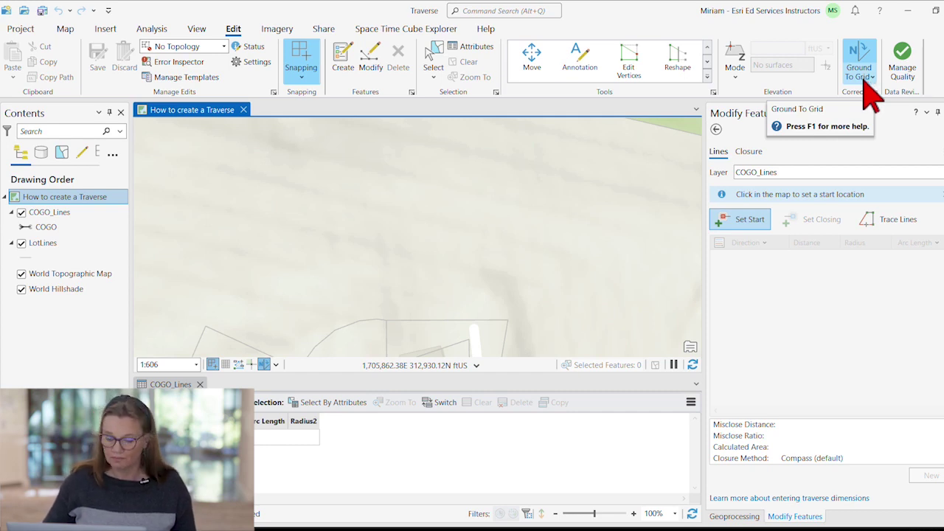
Set the traverse start at the COGO_Lines endpoint near the map centre and begin bearing 45-45-45
{"action": "left_click", "coordinate": [756, 221]}
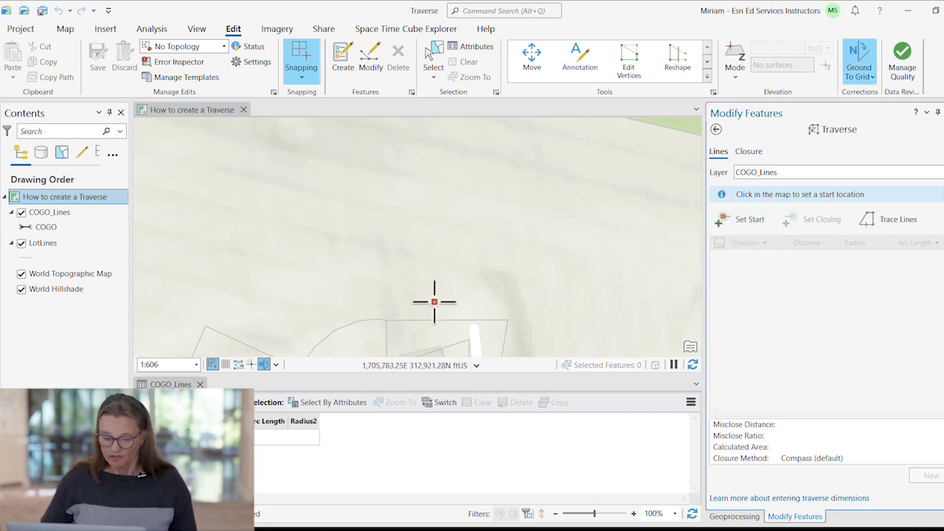
{"action": "left_click", "coordinate": [384, 320]}
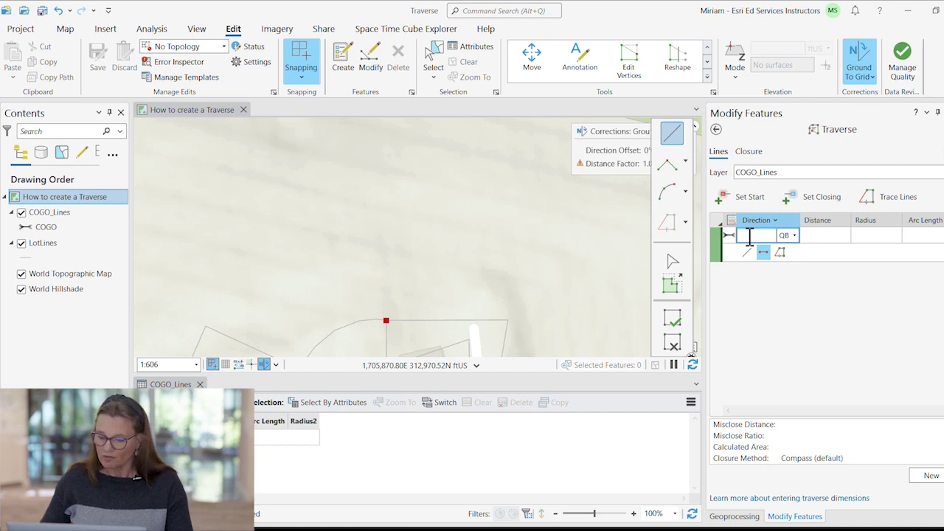
{"action": "left_click", "coordinate": [749, 234]}
{"action": "type", "text": "4"}
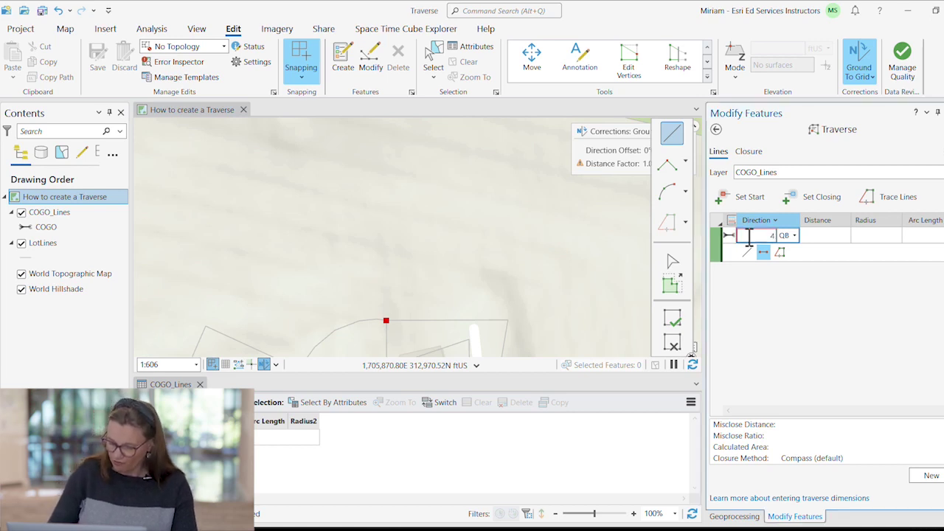
{"action": "type", "text": "5-"}
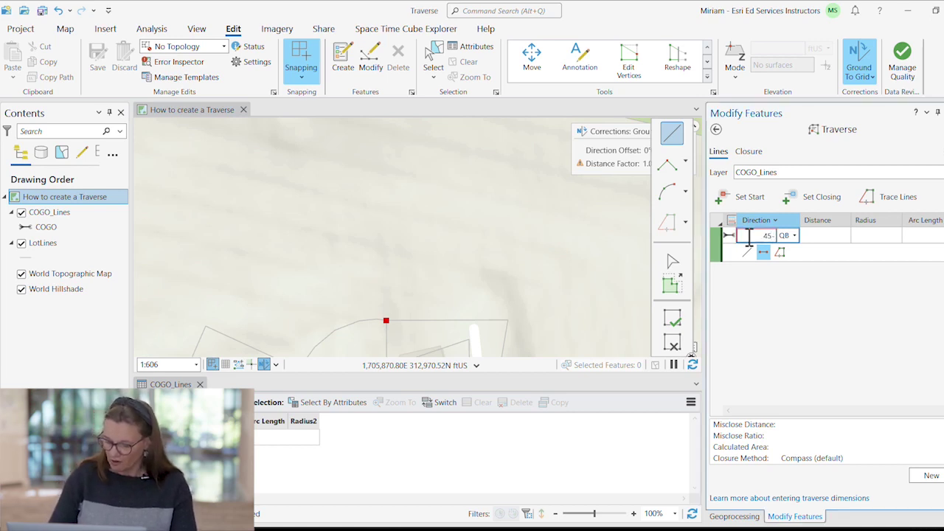
{"action": "type", "text": "45-45"}
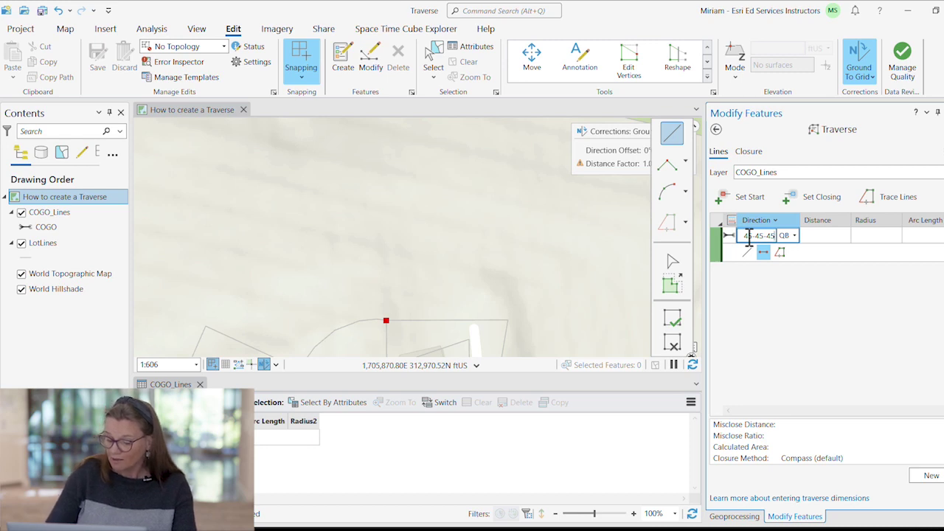
Draw the first course at quadrant bearing N45°45'45"E for 100 ft
{"action": "type", "text": "-1"}
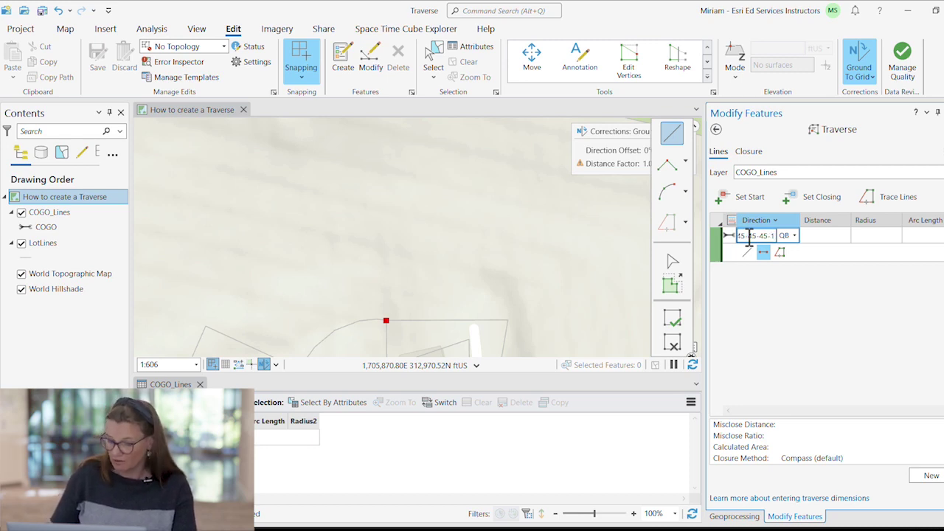
{"action": "key", "text": "Tab"}
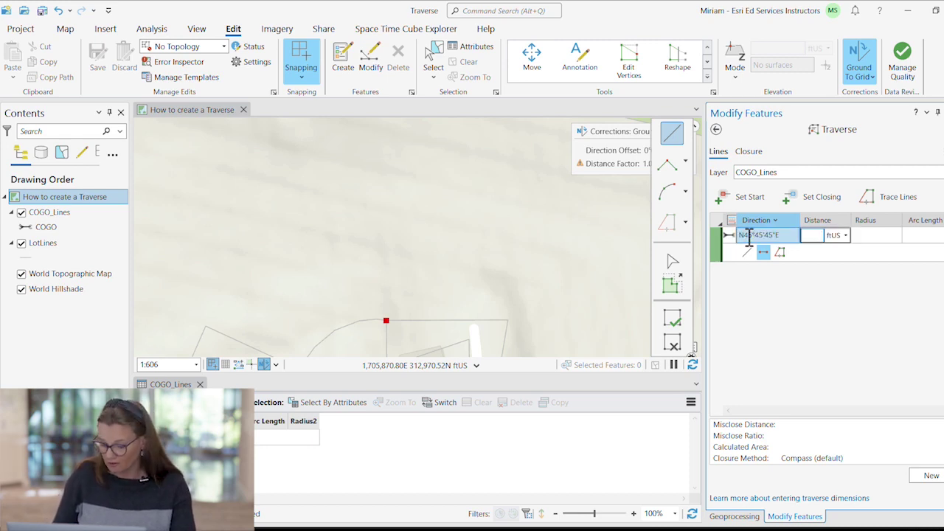
{"action": "type", "text": "100"}
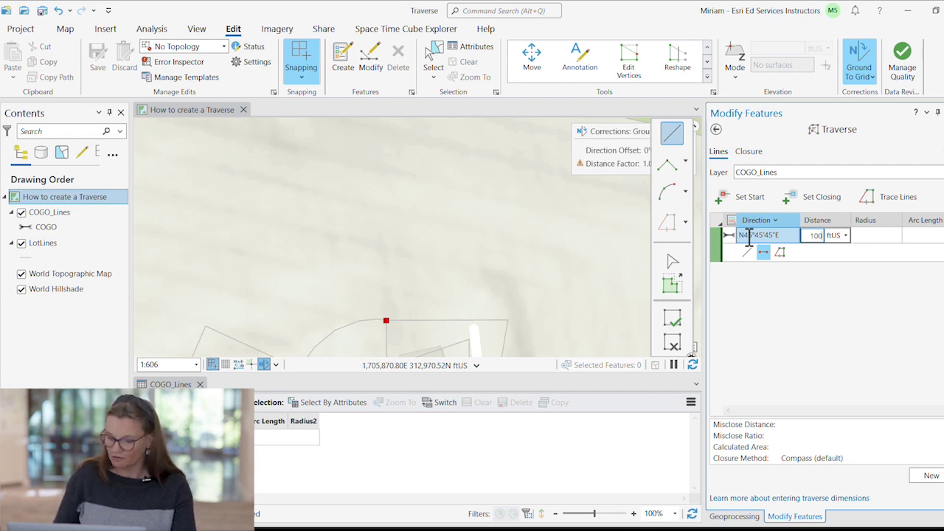
{"action": "key", "text": "Return"}
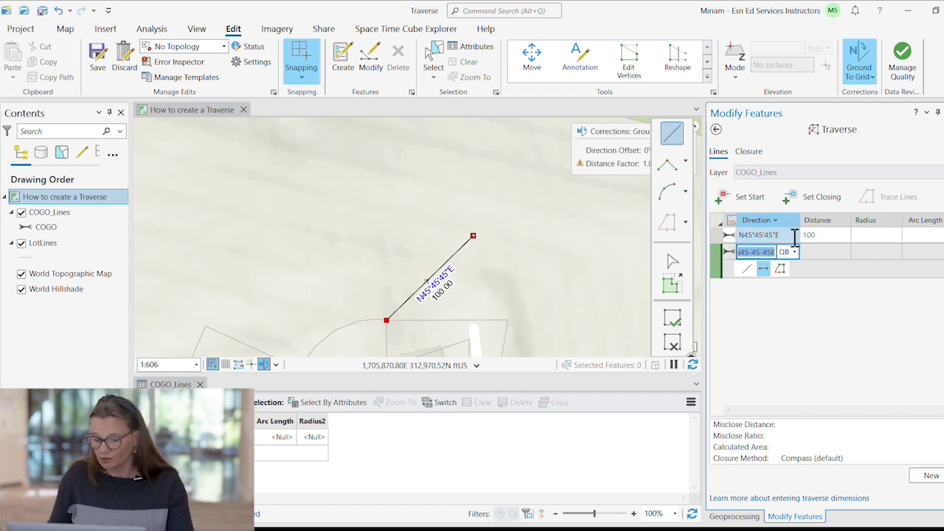
{"action": "left_click", "coordinate": [774, 221]}
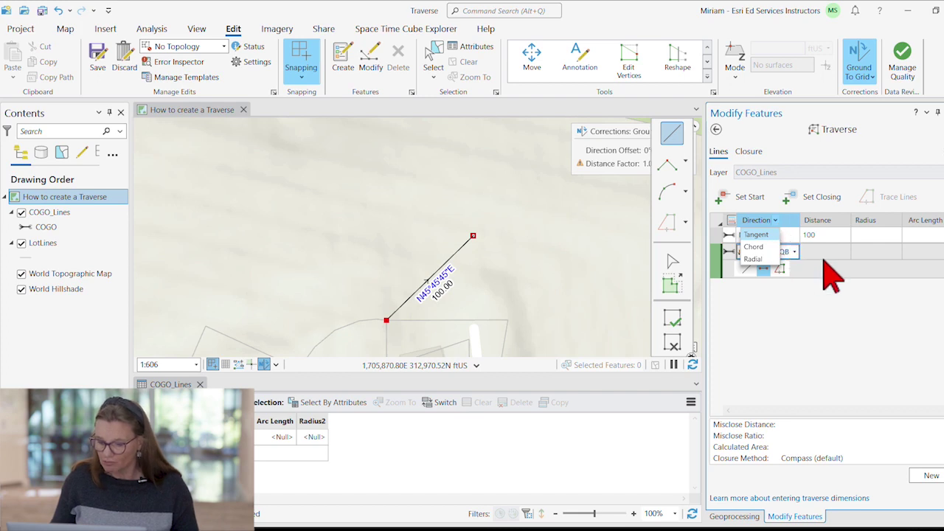
Change the first course's direction to due north (00-00-00-1), keeping distance 100
{"action": "left_click", "coordinate": [790, 242]}
{"action": "left_click", "coordinate": [786, 236]}
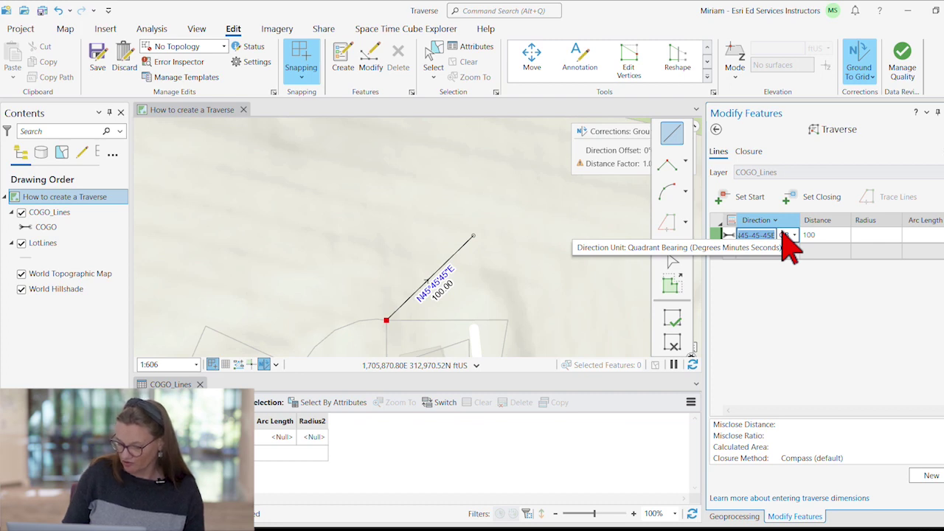
{"action": "type", "text": "00-00-"}
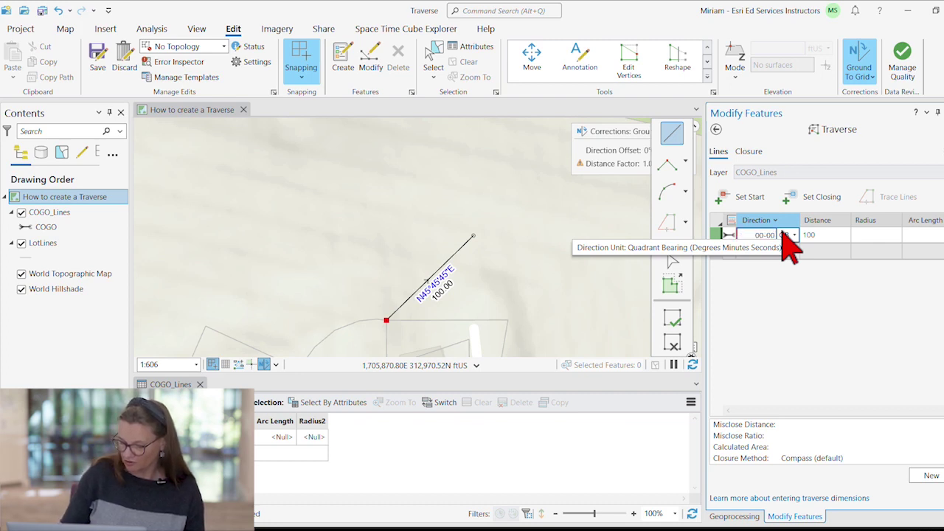
{"action": "type", "text": "00"}
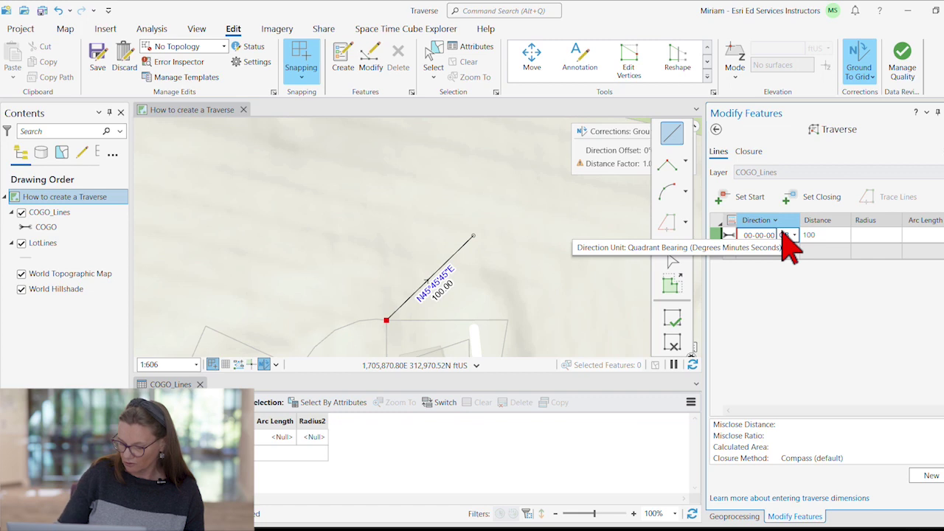
{"action": "type", "text": "-1"}
{"action": "key", "text": "Tab"}
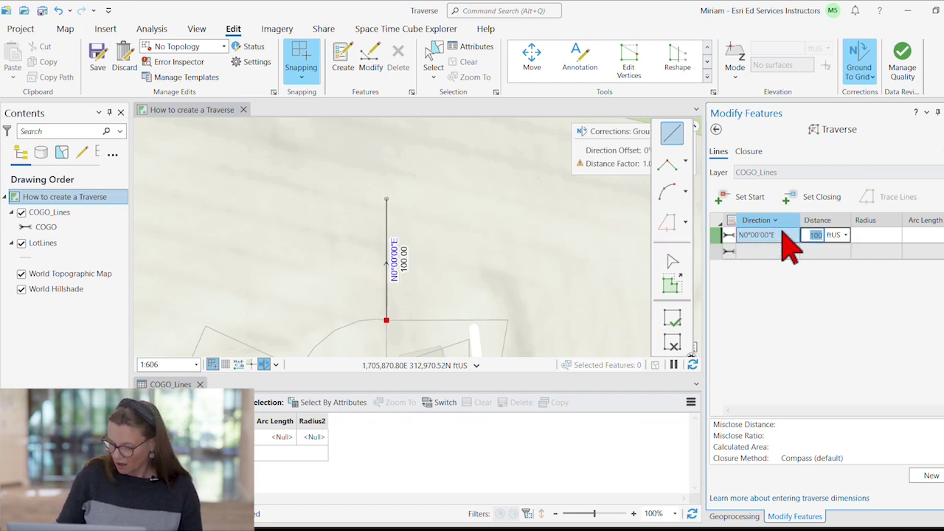
{"action": "key", "text": "Return"}
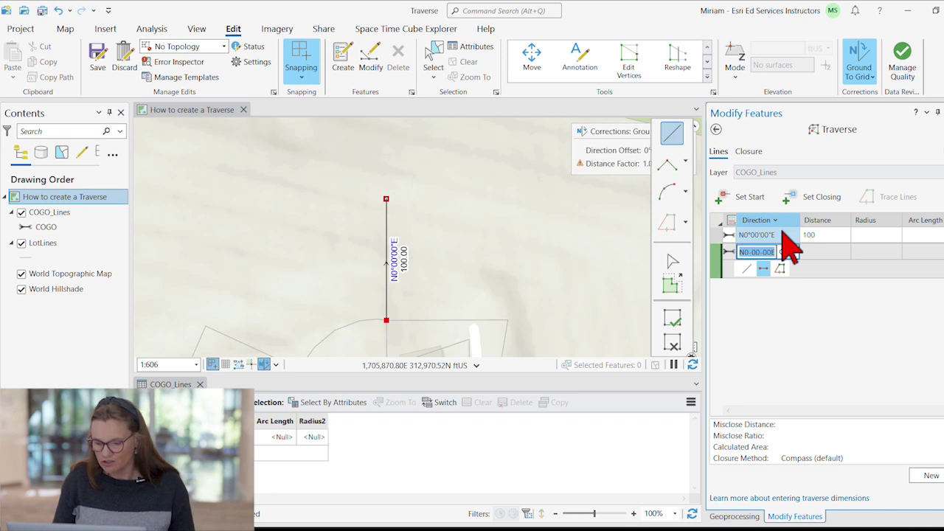
Add a second course as a curve with distance 0, radius 50 and arc length 50
{"action": "key", "text": "Tab"}
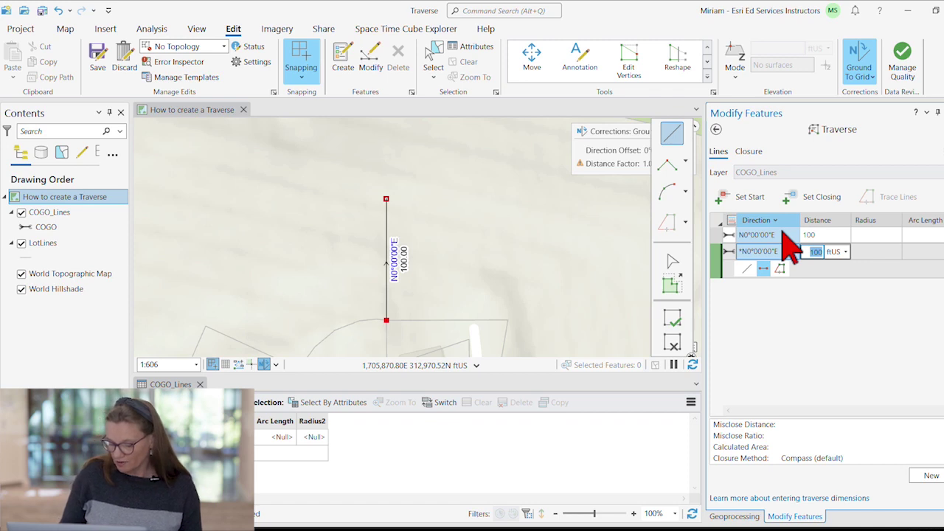
{"action": "type", "text": "0"}
{"action": "key", "text": "Tab"}
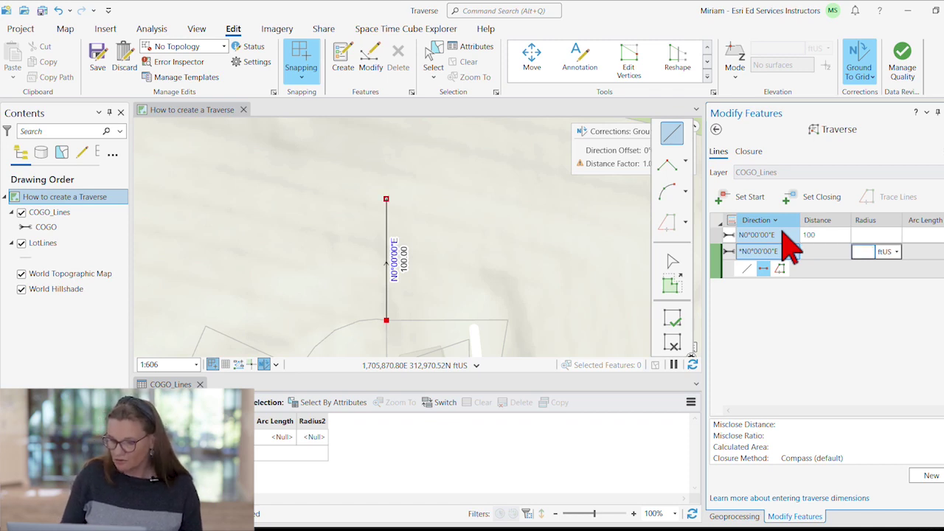
{"action": "type", "text": "50"}
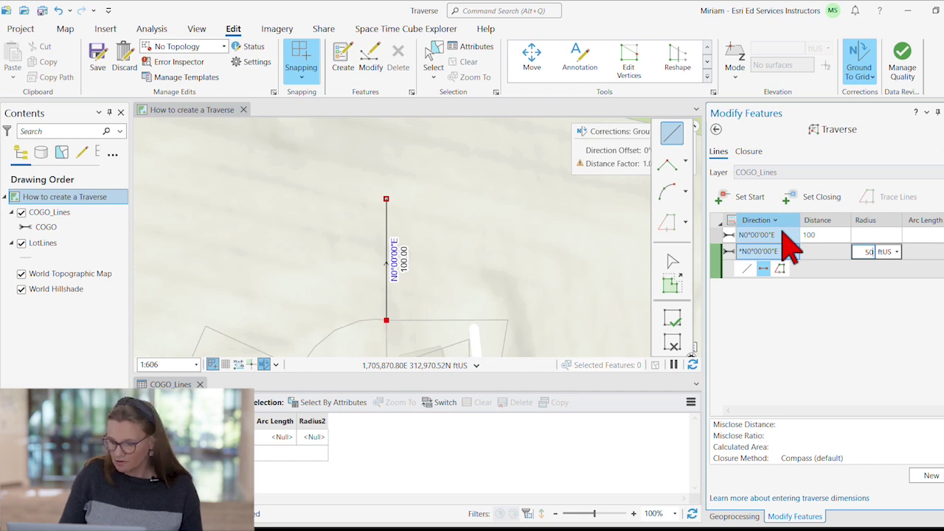
{"action": "key", "text": "Tab"}
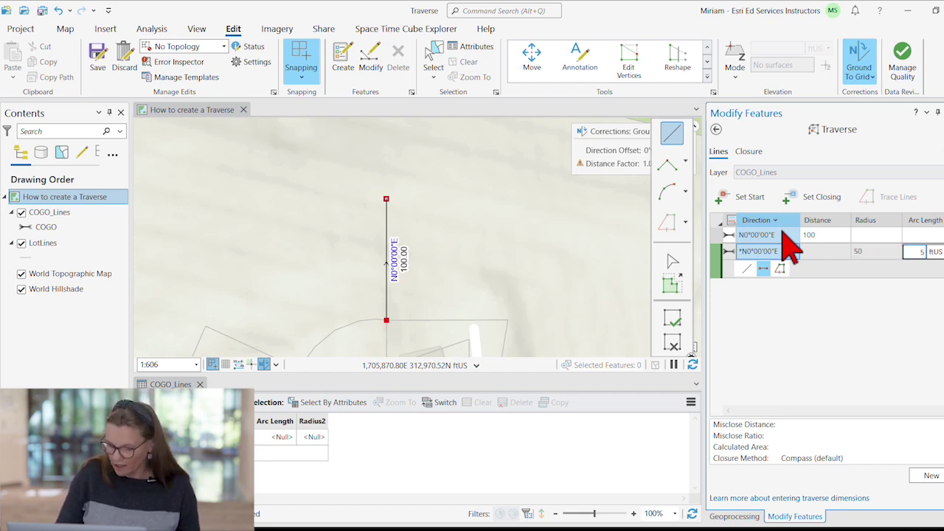
{"action": "type", "text": "50"}
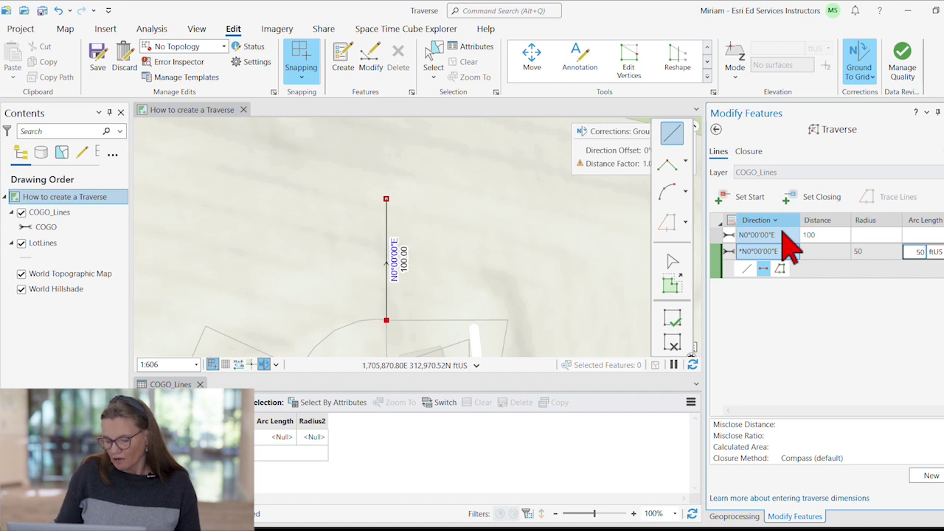
{"action": "left_click", "coordinate": [941, 219]}
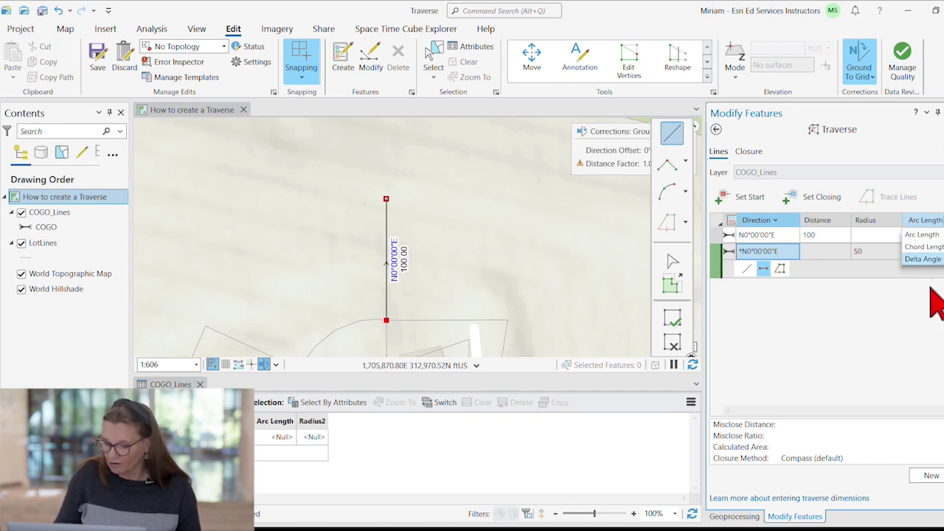
{"action": "left_click", "coordinate": [932, 315]}
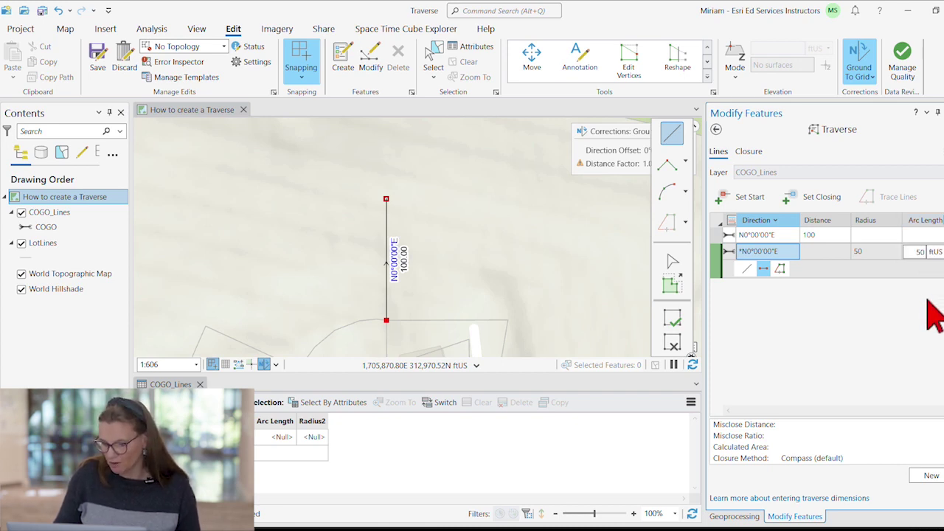
{"action": "key", "text": "Return"}
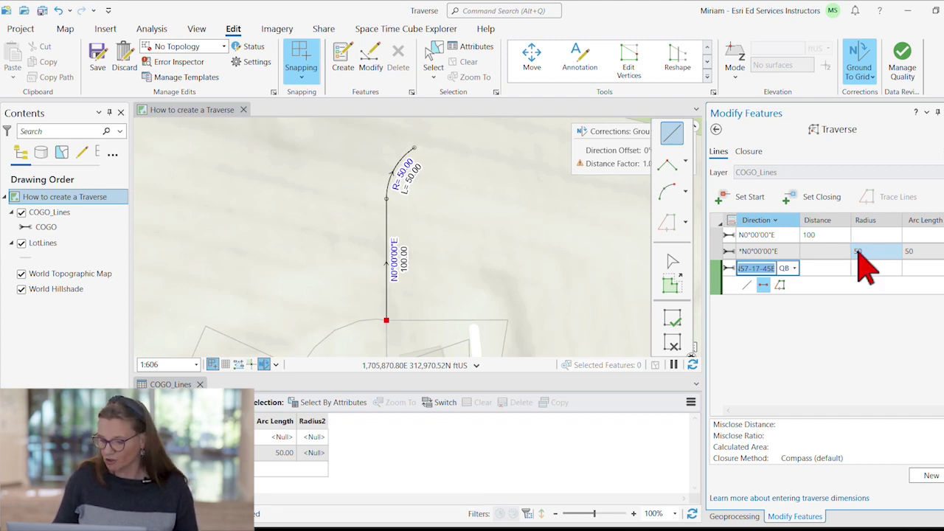
Correct the curve to a 180° delta angle with radius 50 bending right
{"action": "left_click", "coordinate": [859, 251]}
{"action": "type", "text": "-50"}
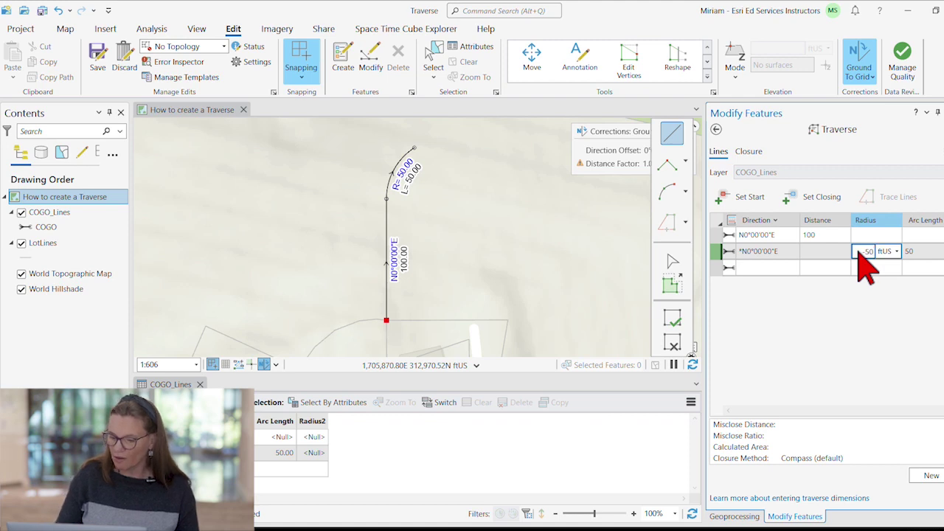
{"action": "key", "text": "Tab"}
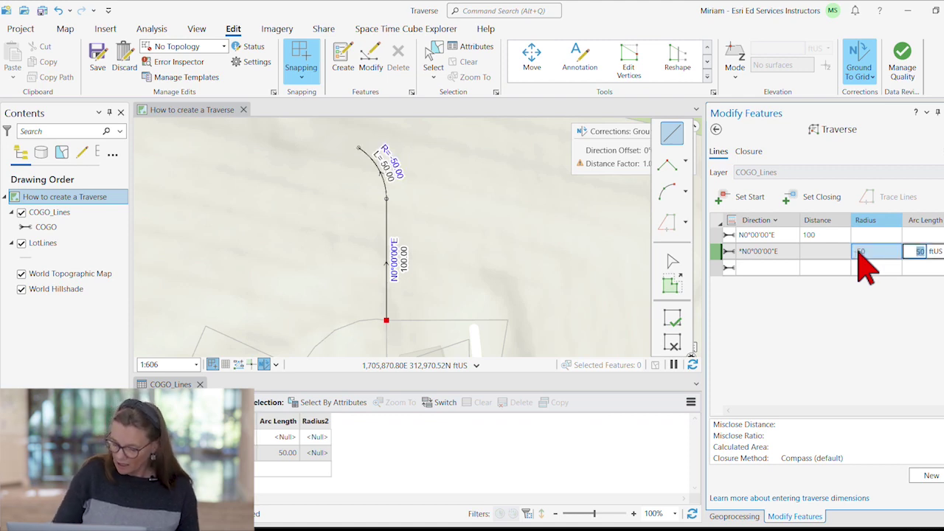
{"action": "type", "text": "180"}
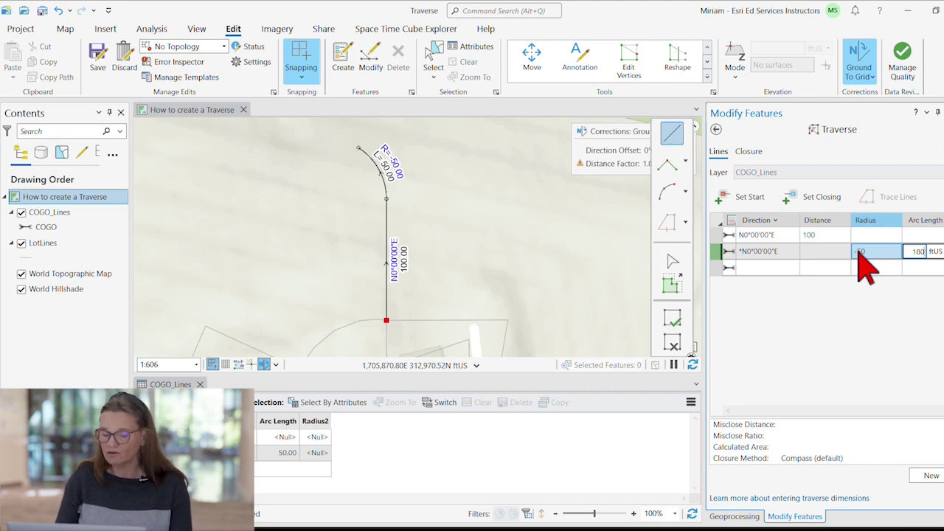
{"action": "type", "text": "d"}
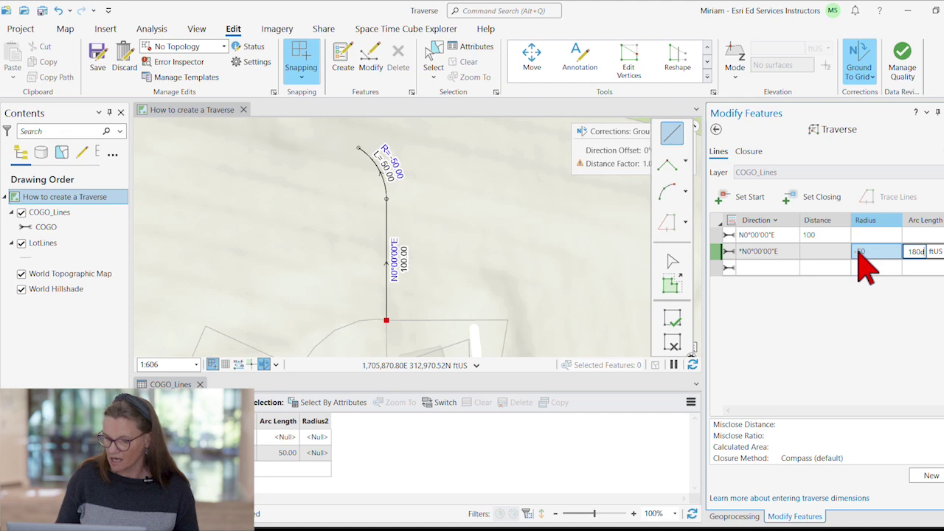
{"action": "key", "text": "Return"}
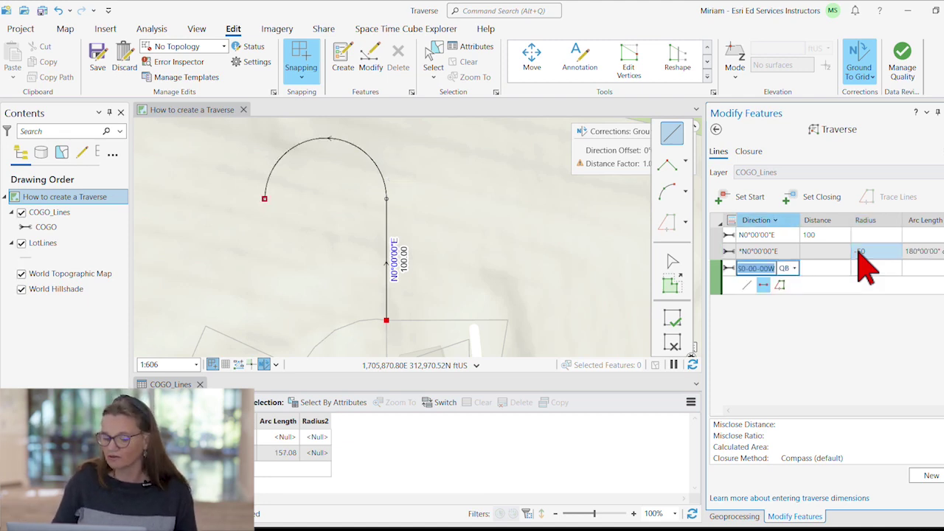
{"action": "left_click", "coordinate": [855, 251]}
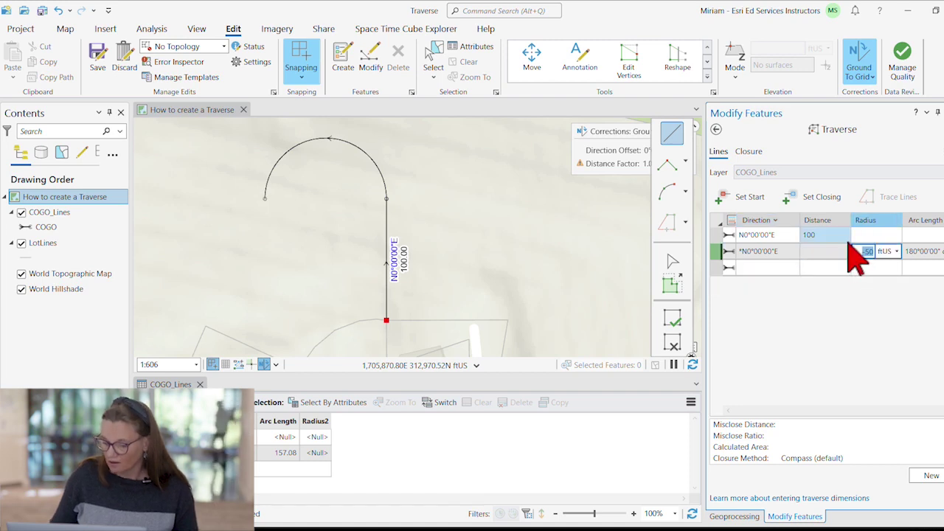
{"action": "key", "text": "Tab"}
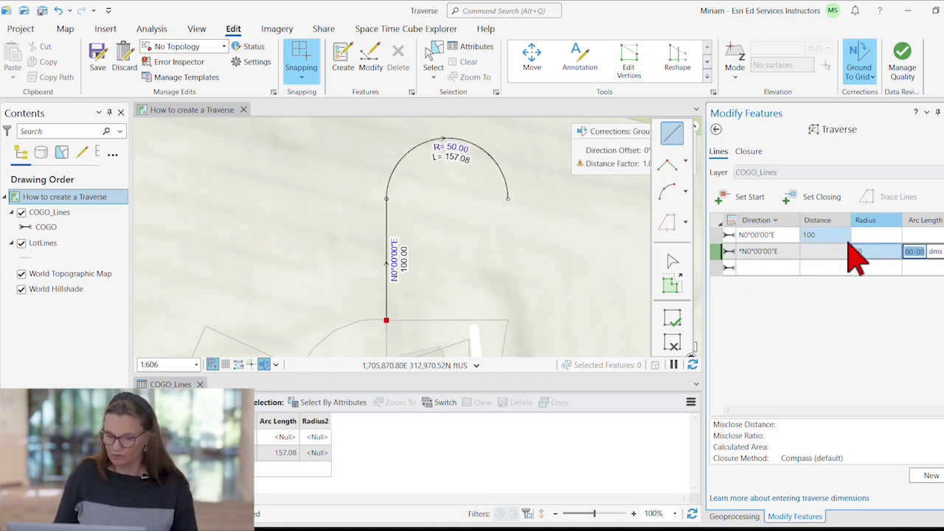
{"action": "key", "text": "Return"}
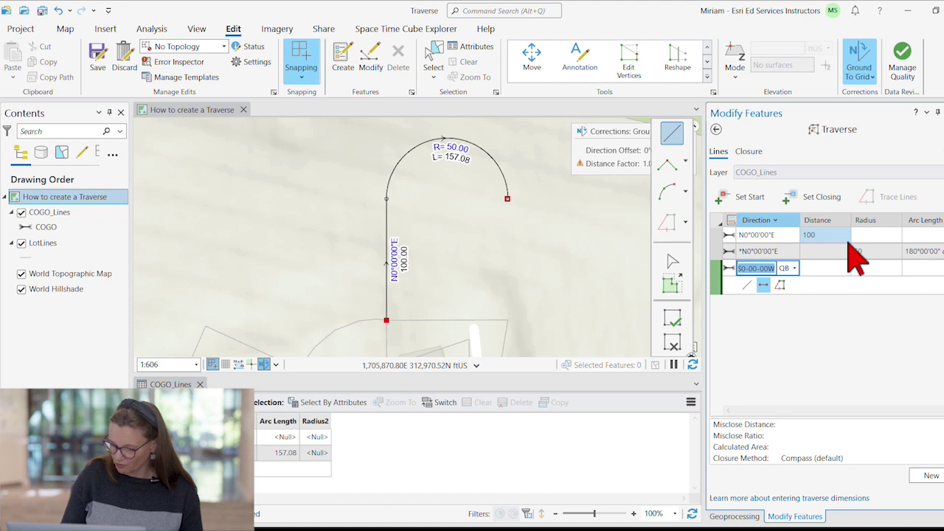
Add the third course due south at 100 ft
{"action": "key", "text": "Tab"}
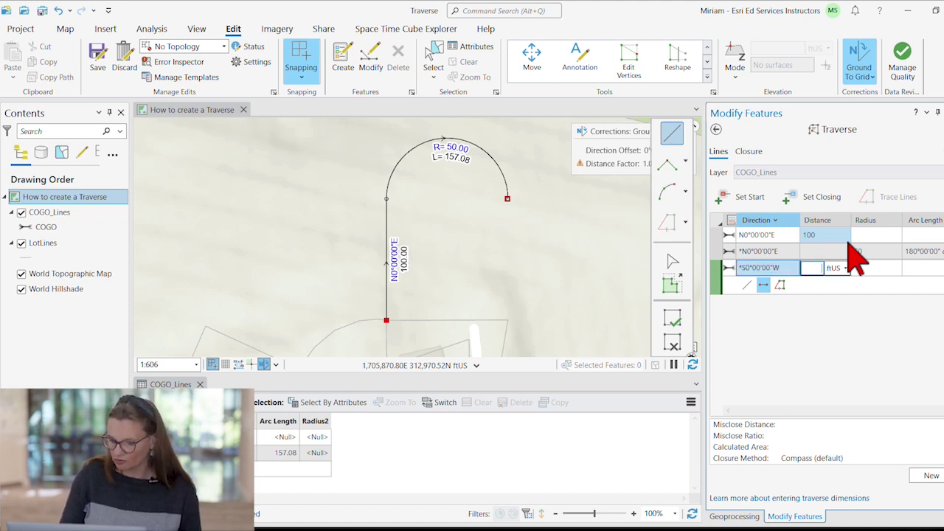
{"action": "type", "text": "100"}
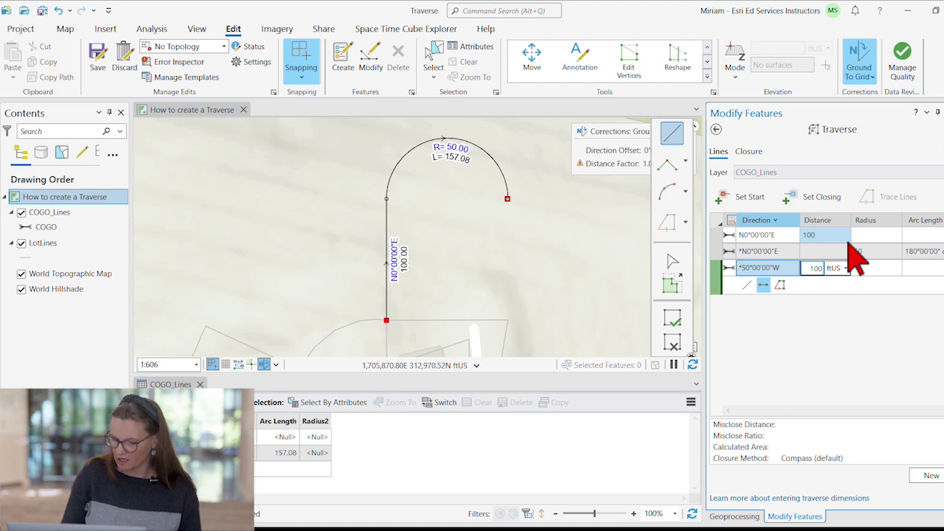
{"action": "key", "text": "Return"}
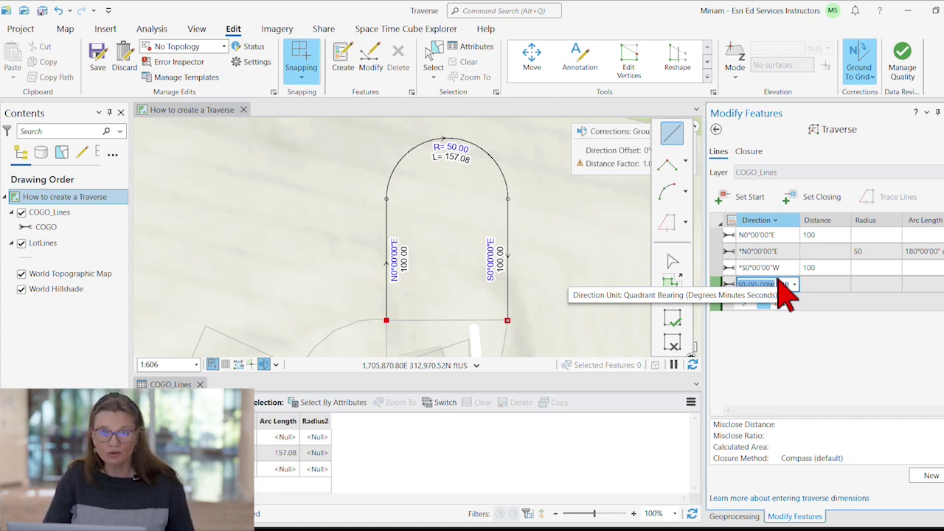
Close the loop with a fourth course bearing S90W at 100 ft
{"action": "key", "text": "BackSpace"}
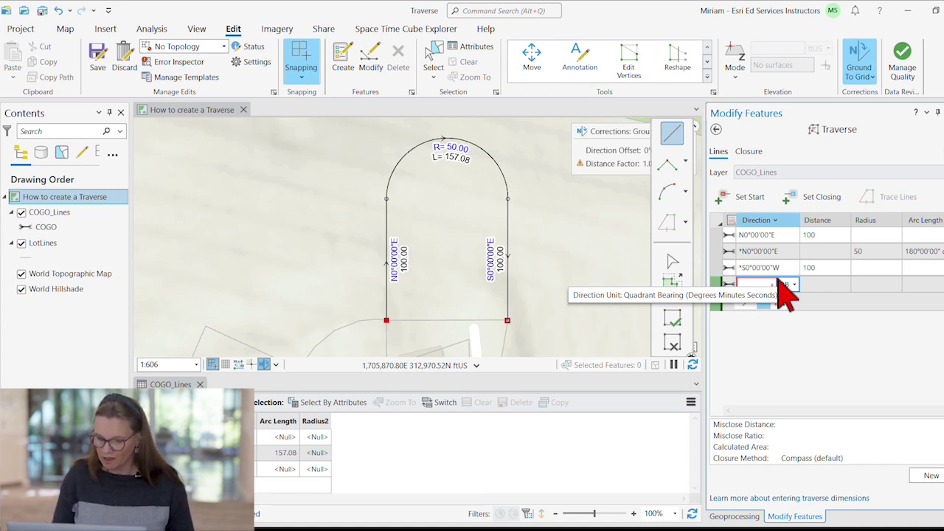
{"action": "type", "text": "s90w"}
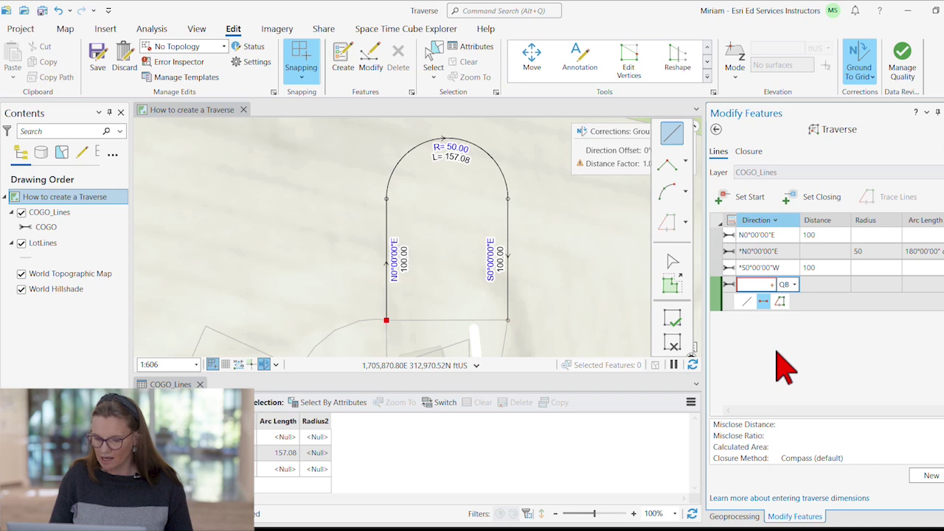
{"action": "key", "text": "Tab"}
{"action": "key", "text": "Return"}
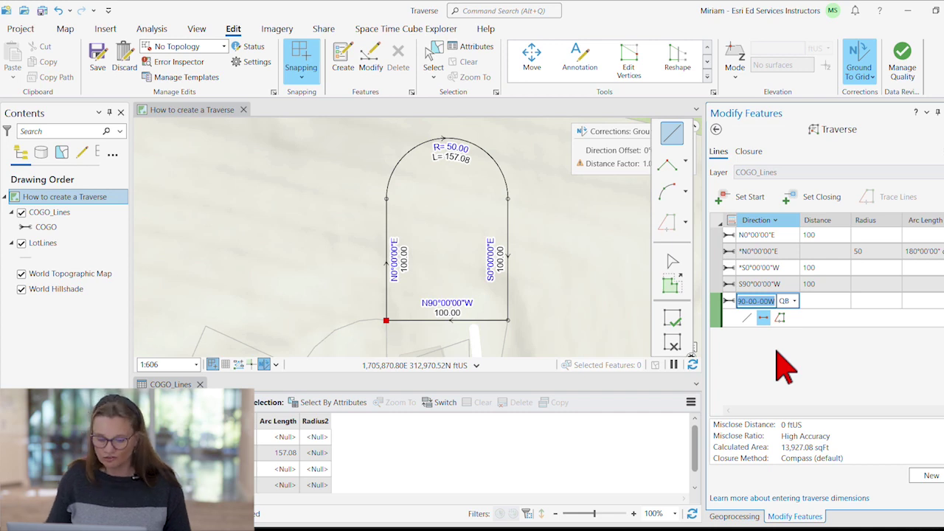
Change the west course's distance to 99.95, clear the pending row, and save the edits
{"action": "left_click", "coordinate": [673, 316]}
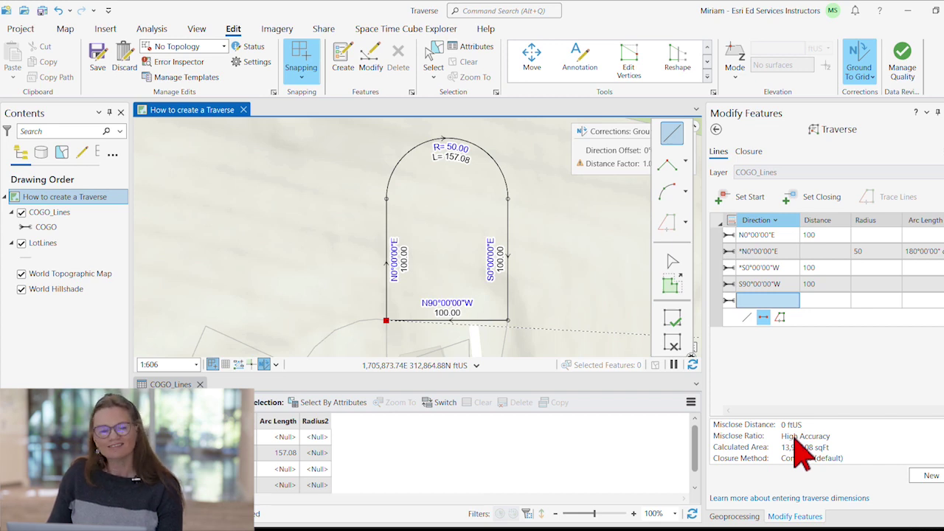
{"action": "left_click", "coordinate": [821, 283]}
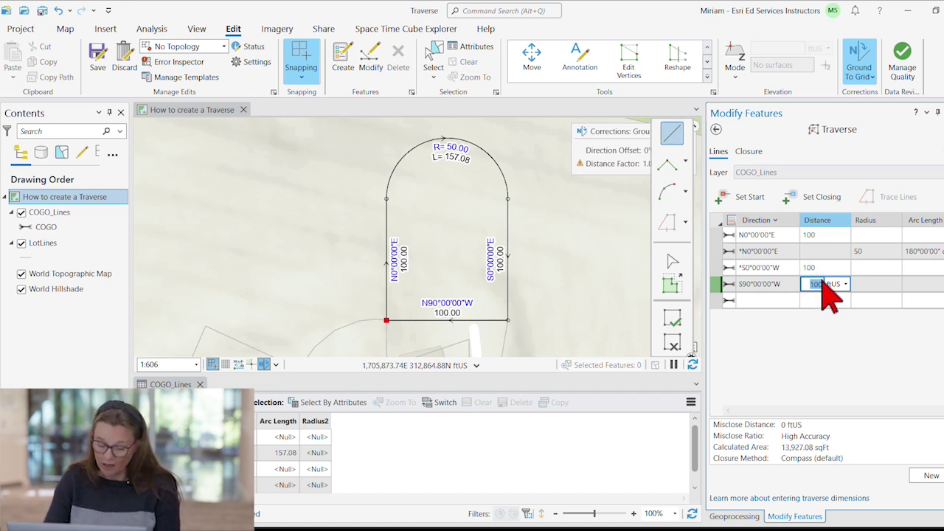
{"action": "type", "text": "6"}
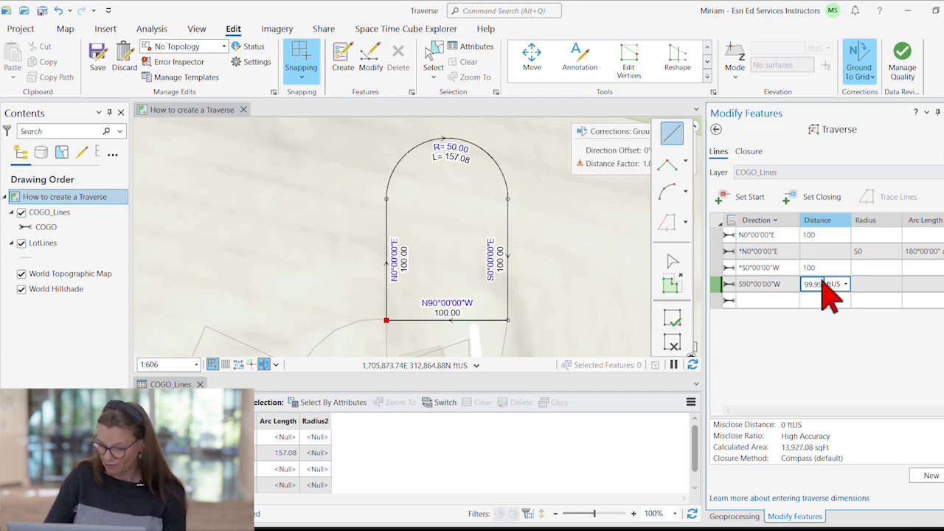
{"action": "key", "text": "Return"}
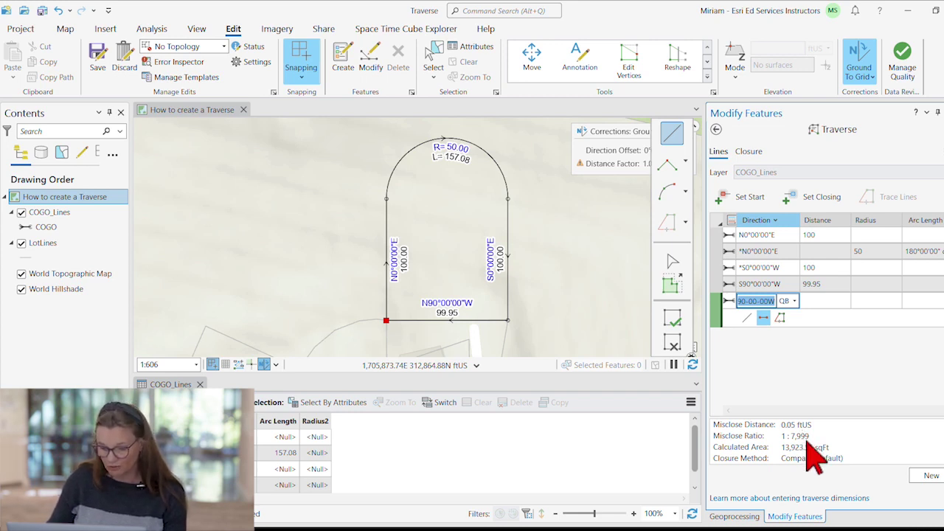
{"action": "left_click", "coordinate": [672, 321]}
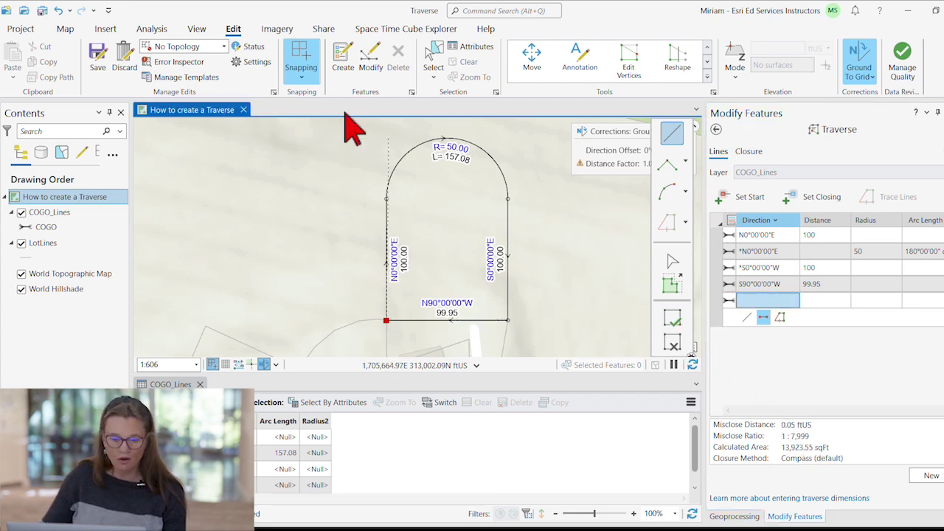
{"action": "left_click", "coordinate": [102, 61]}
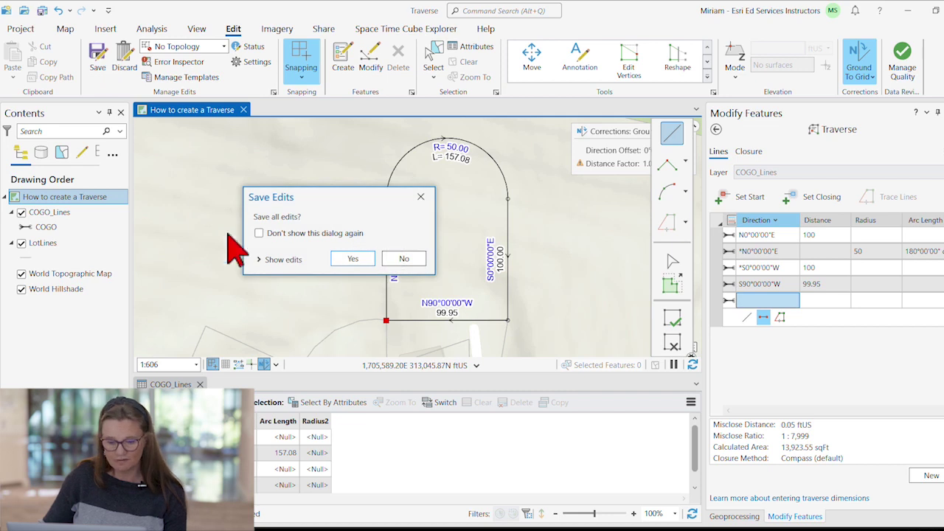
Confirm saving the traverse edits and start a new Traverse from the tools gallery
{"action": "left_click", "coordinate": [352, 258]}
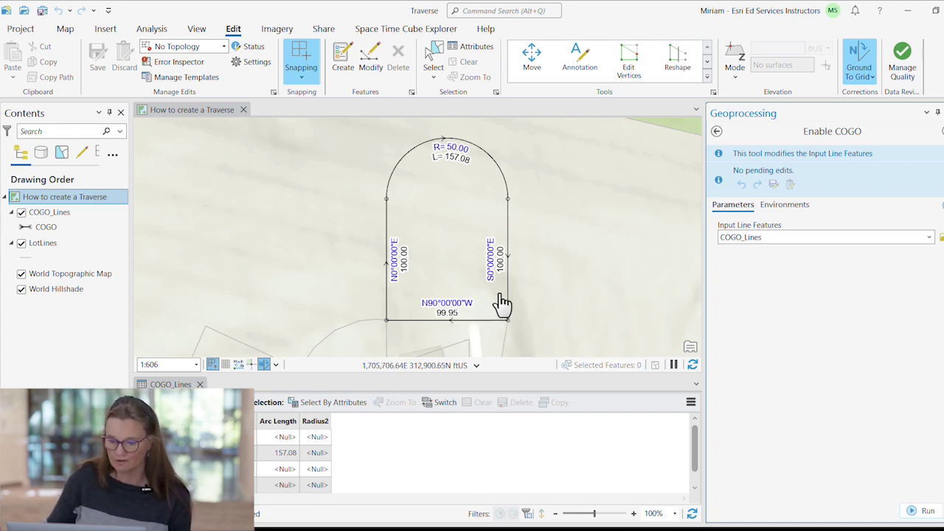
{"action": "left_click", "coordinate": [707, 77]}
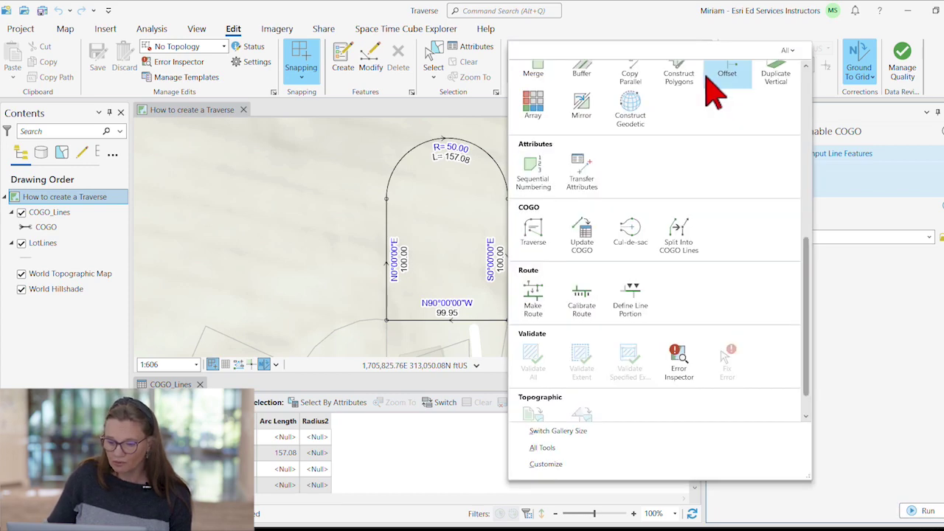
{"action": "left_click", "coordinate": [537, 242]}
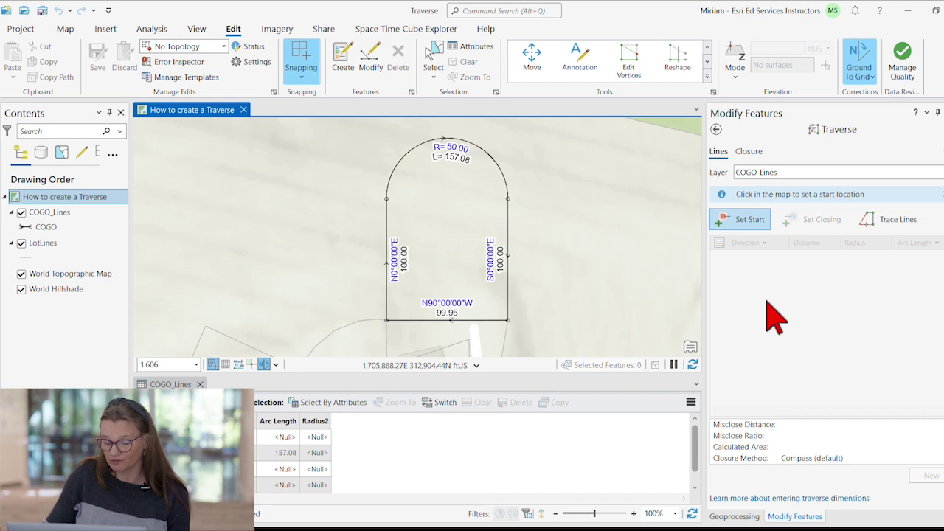
Trace the existing lines from the bottom-left corner, reset the last distance to 100, and save
{"action": "left_click", "coordinate": [887, 221]}
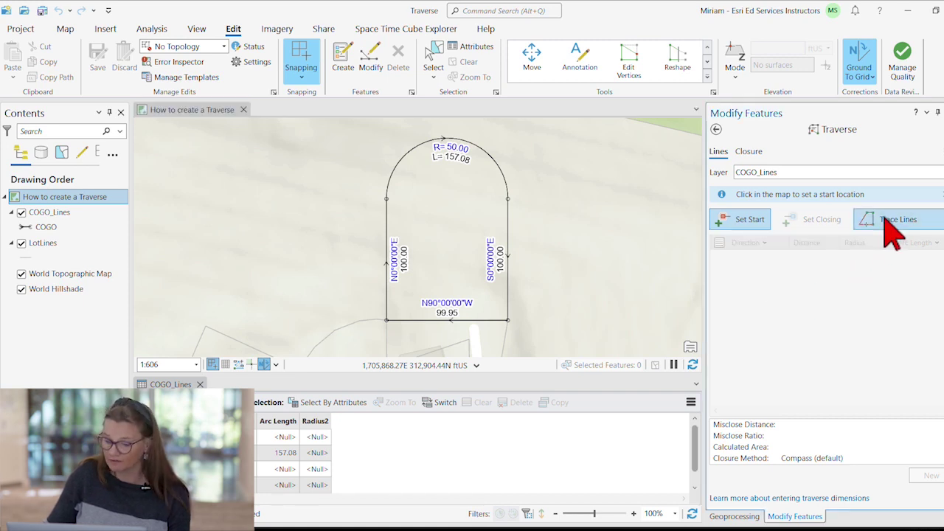
{"action": "left_click", "coordinate": [389, 313]}
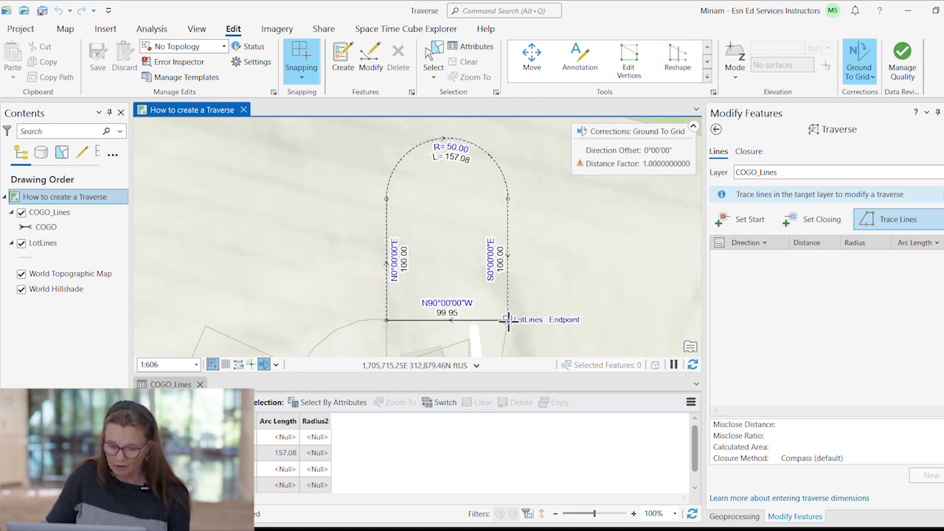
{"action": "left_click", "coordinate": [389, 318]}
{"action": "left_click", "coordinate": [815, 284]}
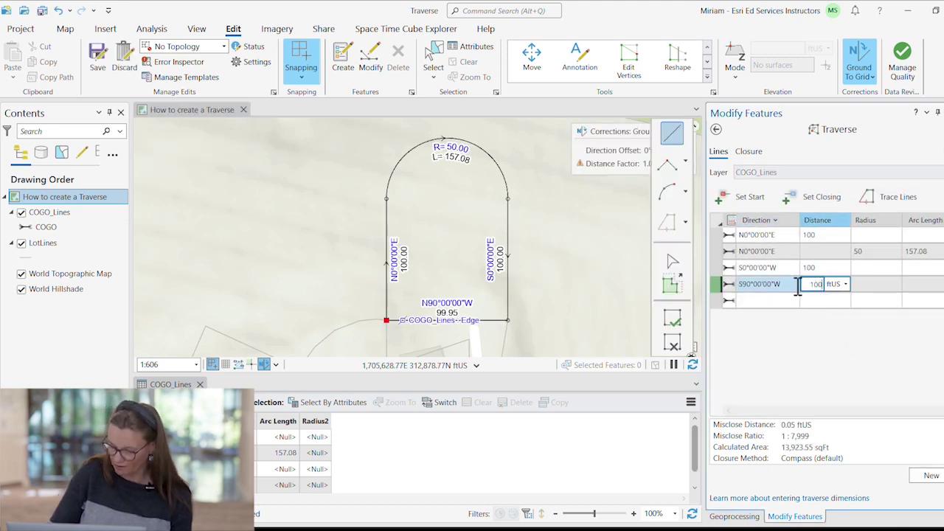
{"action": "key", "text": "Return"}
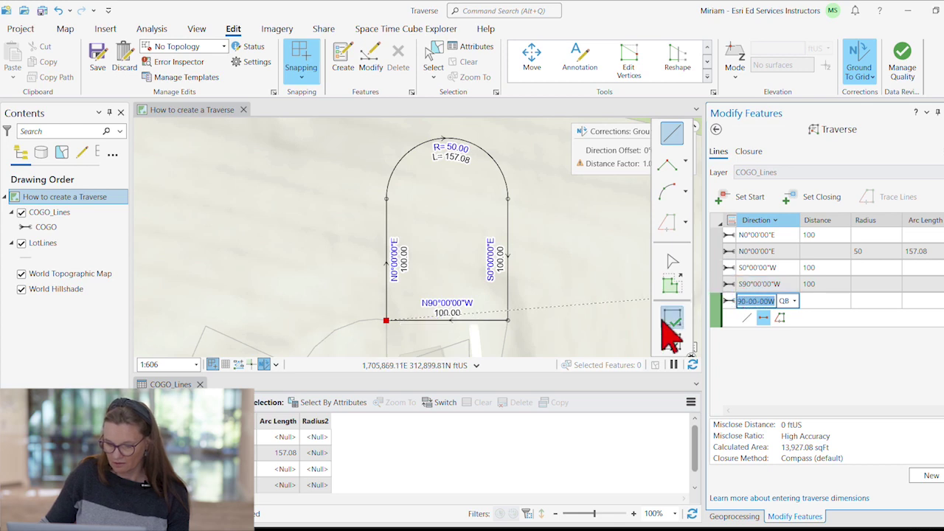
{"action": "left_click", "coordinate": [102, 56]}
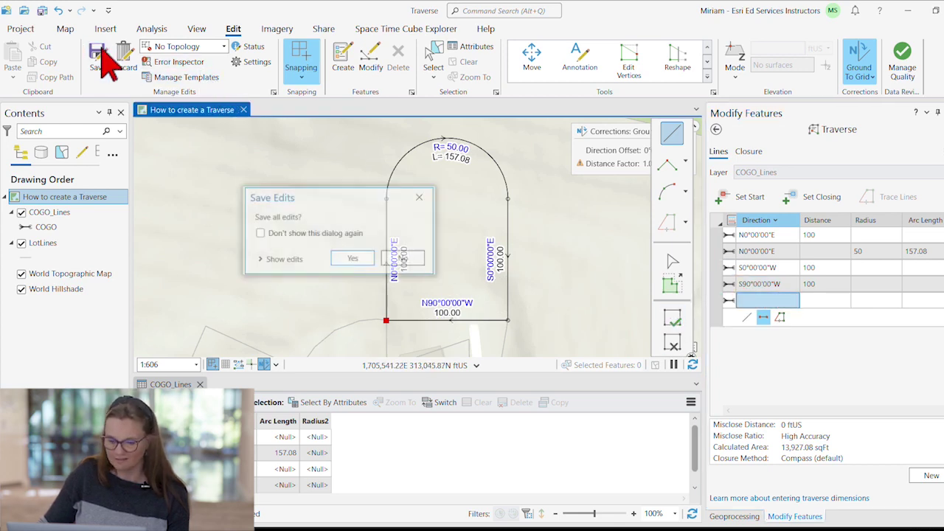
{"action": "left_click", "coordinate": [358, 261]}
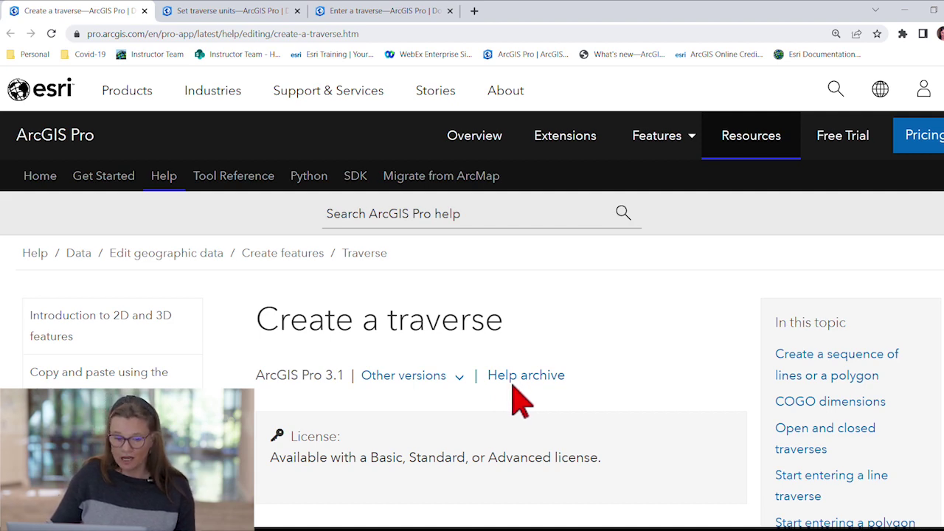
Read through the Create a traverse help page, then switch to the Set traverse units article
{"action": "scroll", "coordinate": [543, 406], "scroll_direction": "down", "scroll_amount": 1}
{"action": "scroll", "coordinate": [542, 389], "scroll_direction": "down", "scroll_amount": 15}
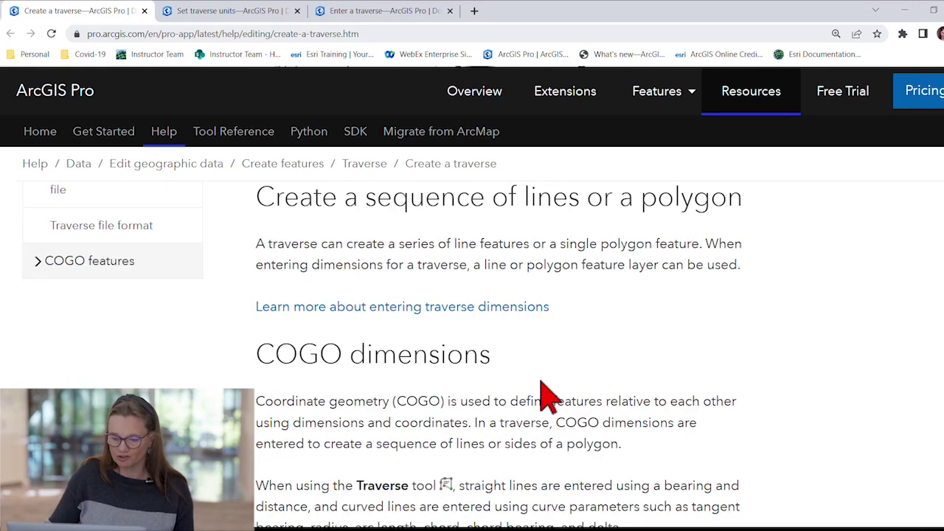
{"action": "scroll", "coordinate": [543, 394], "scroll_direction": "down", "scroll_amount": 5}
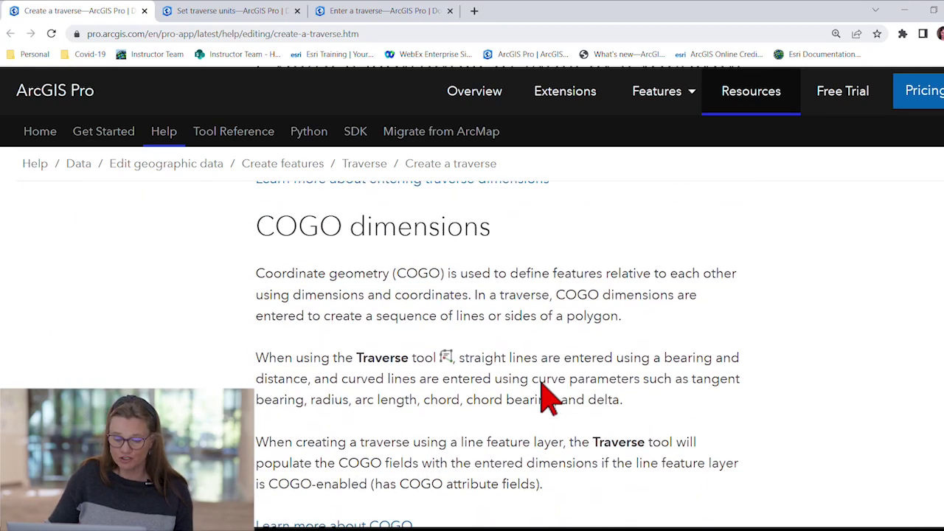
{"action": "left_click", "coordinate": [244, 14]}
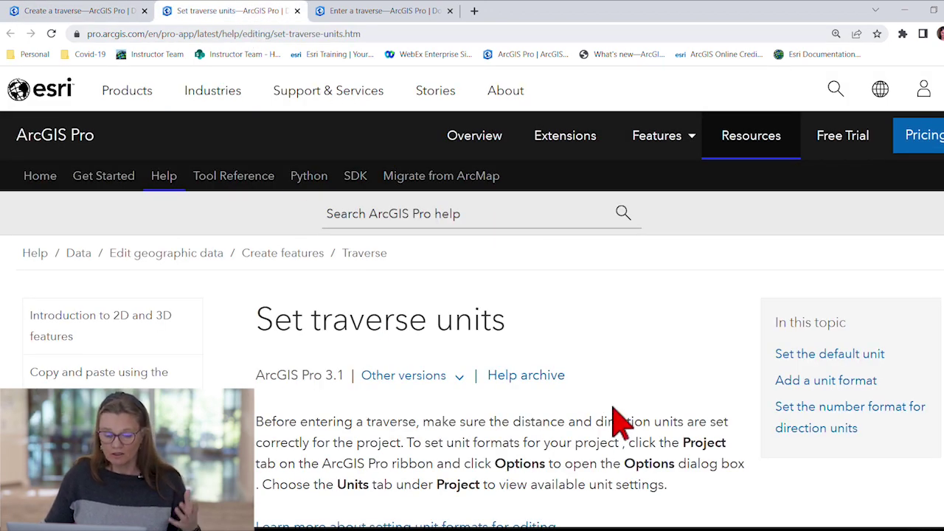
Show the Enter a traverse help article's curve-to-the-left example and its numeric keypad keystrokes
{"action": "left_click", "coordinate": [373, 13]}
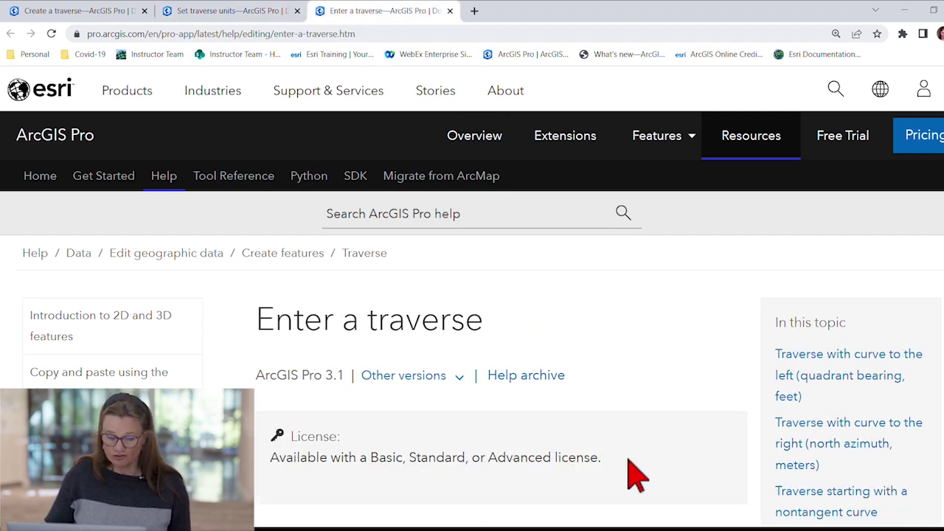
{"action": "scroll", "coordinate": [632, 438], "scroll_direction": "down", "scroll_amount": 5}
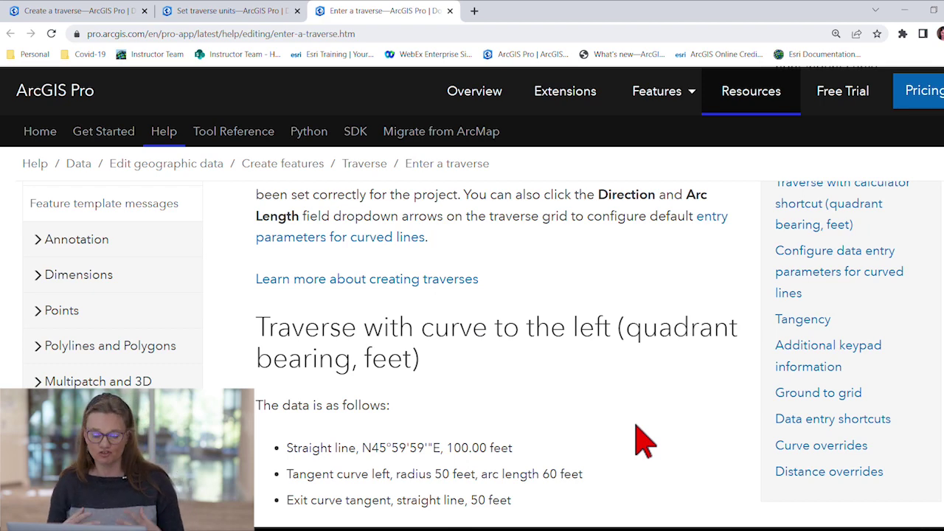
{"action": "scroll", "coordinate": [660, 458], "scroll_direction": "down", "scroll_amount": 3}
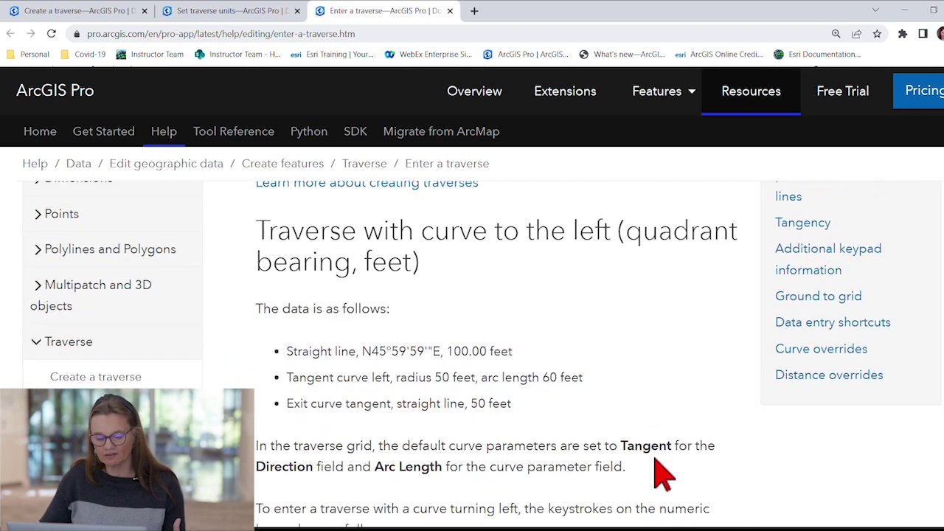
{"action": "scroll", "coordinate": [664, 479], "scroll_direction": "down", "scroll_amount": 1}
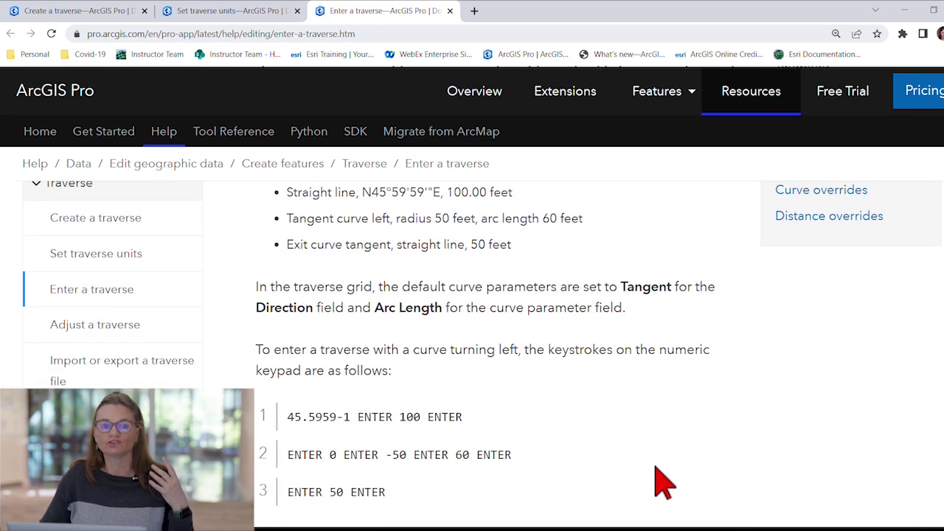